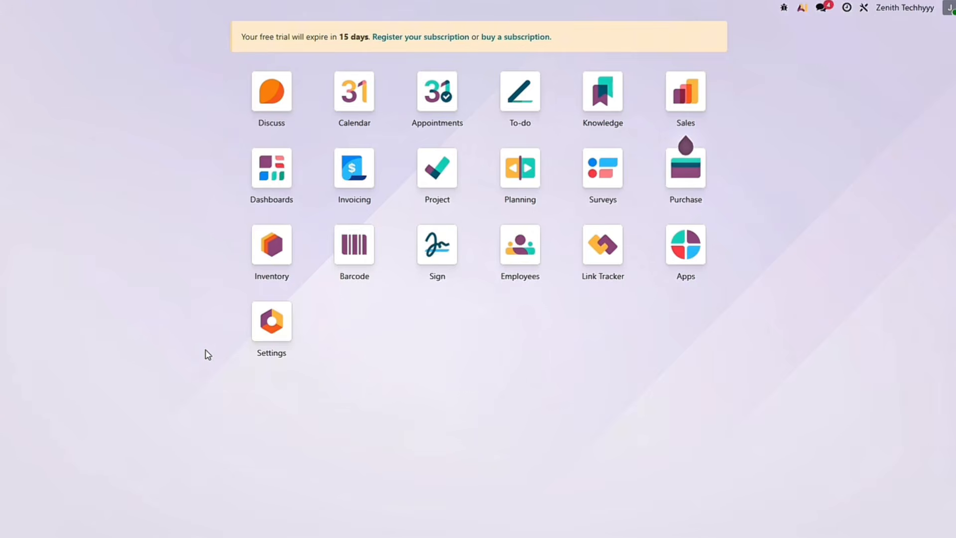
Open the Inventory app
{"action": "left_click", "coordinate": [271, 245]}
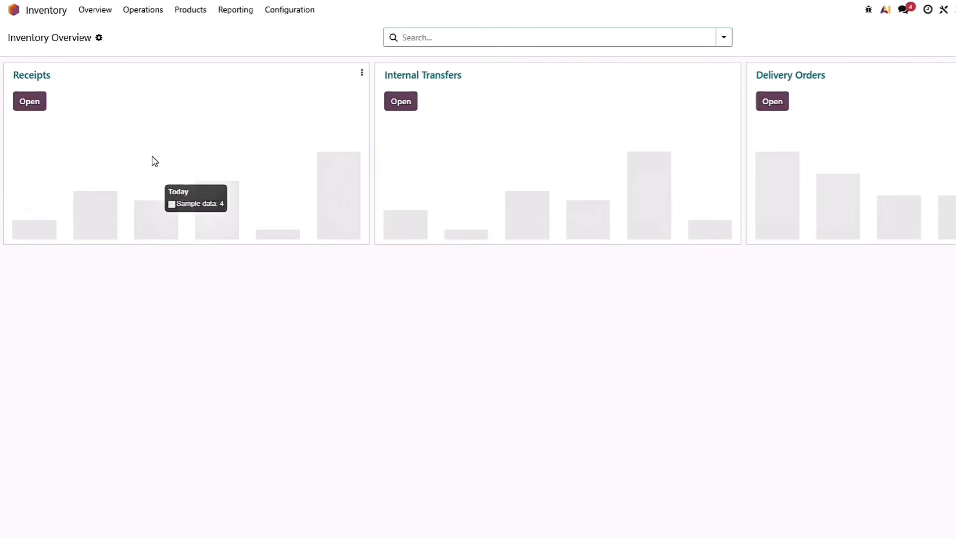
{"action": "left_click", "coordinate": [131, 16]}
{"action": "left_click", "coordinate": [126, 53]}
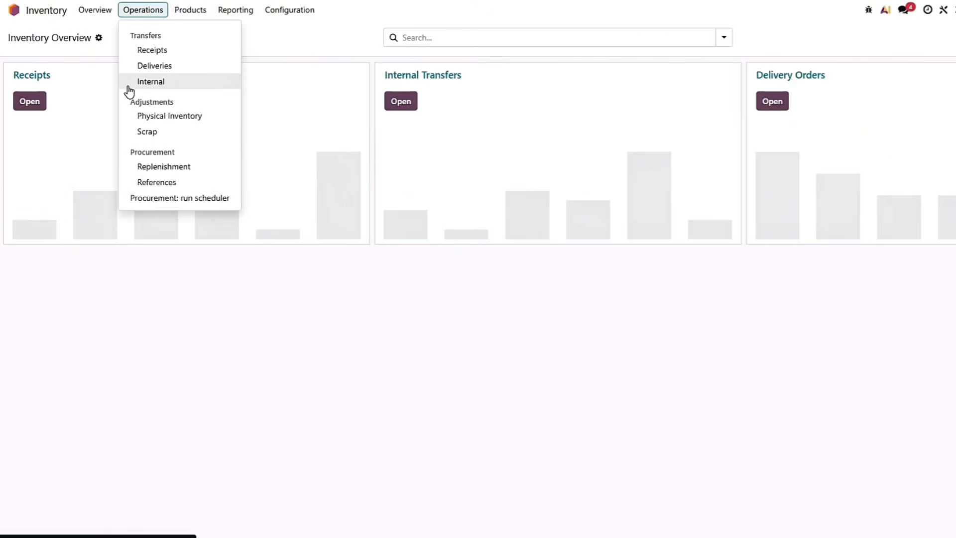
{"action": "left_click", "coordinate": [257, 288]}
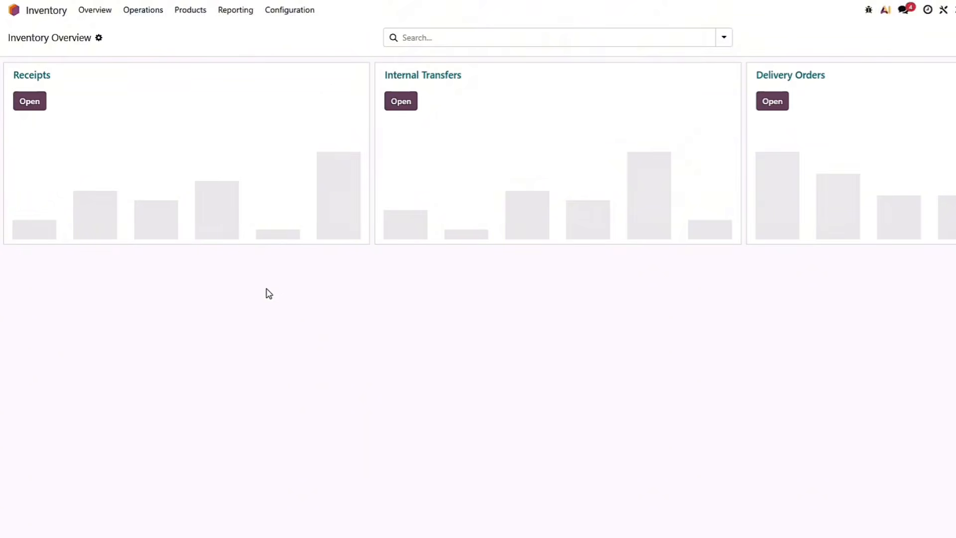
{"action": "left_click", "coordinate": [132, 17]}
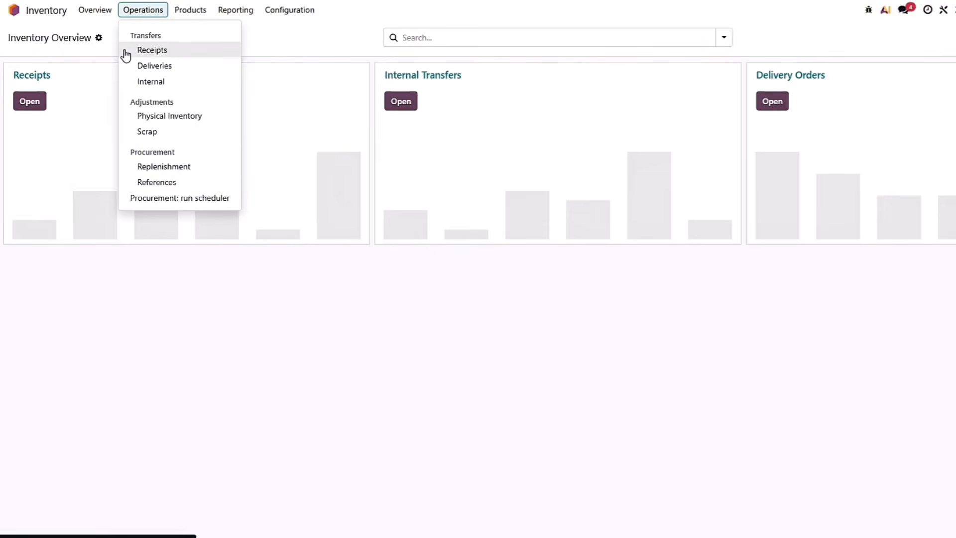
{"action": "left_click", "coordinate": [269, 294]}
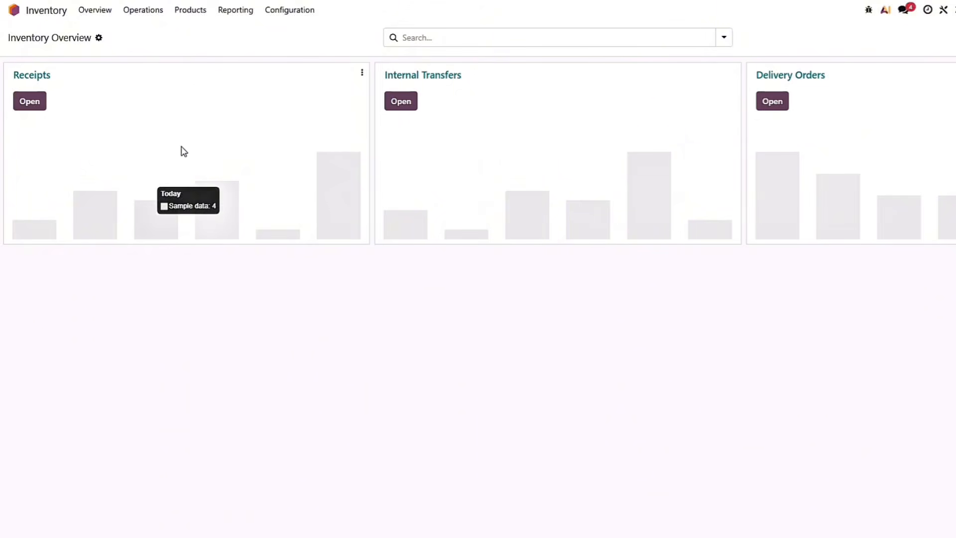
Open the Inventory settings and search them for "storage" to check the Storage Locations option
{"action": "left_click", "coordinate": [299, 15]}
{"action": "left_click", "coordinate": [298, 33]}
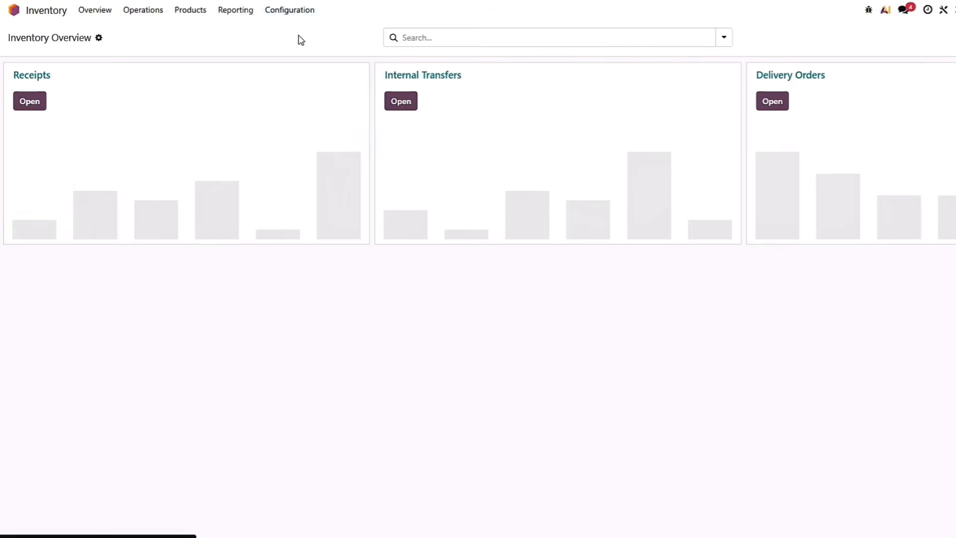
{"action": "left_click", "coordinate": [457, 34]}
{"action": "type", "text": "storage"}
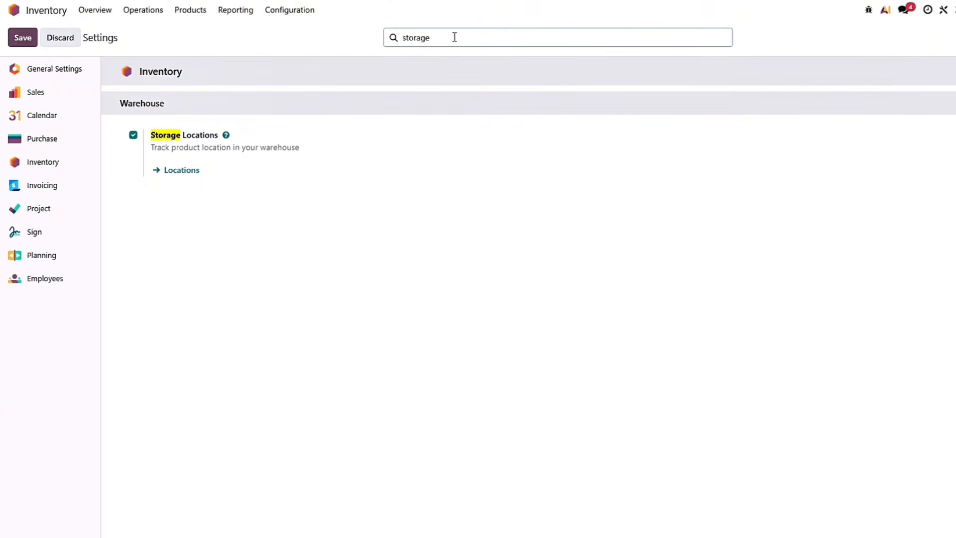
Search the settings for "units", enable Units of Measure & Packagings for Sales, and save the settings
{"action": "key", "text": "BackSpace"}
{"action": "key", "text": "BackSpace"}
{"action": "key", "text": "BackSpace"}
{"action": "key", "text": "BackSpace"}
{"action": "key", "text": "BackSpace"}
{"action": "key", "text": "BackSpace"}
{"action": "key", "text": "BackSpace"}
{"action": "type", "text": "un"}
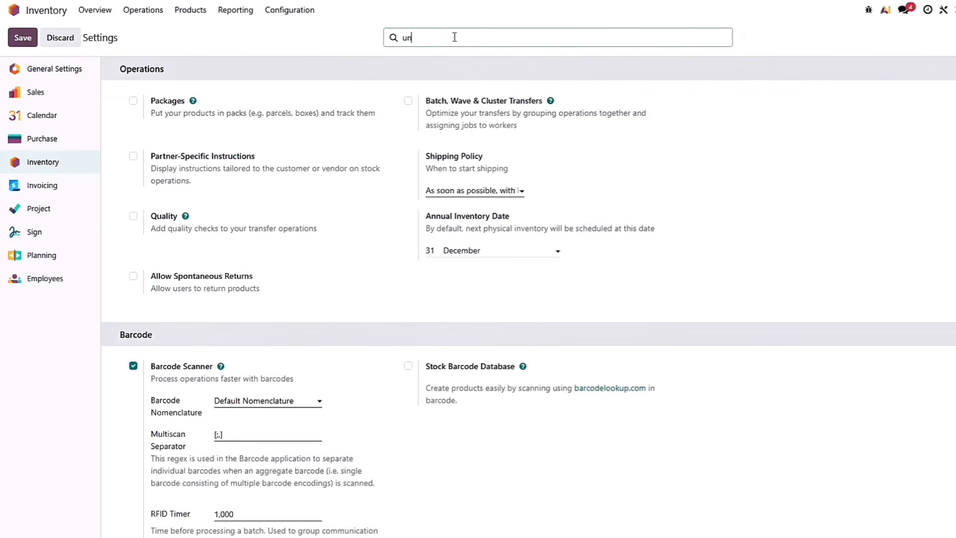
{"action": "type", "text": "its"}
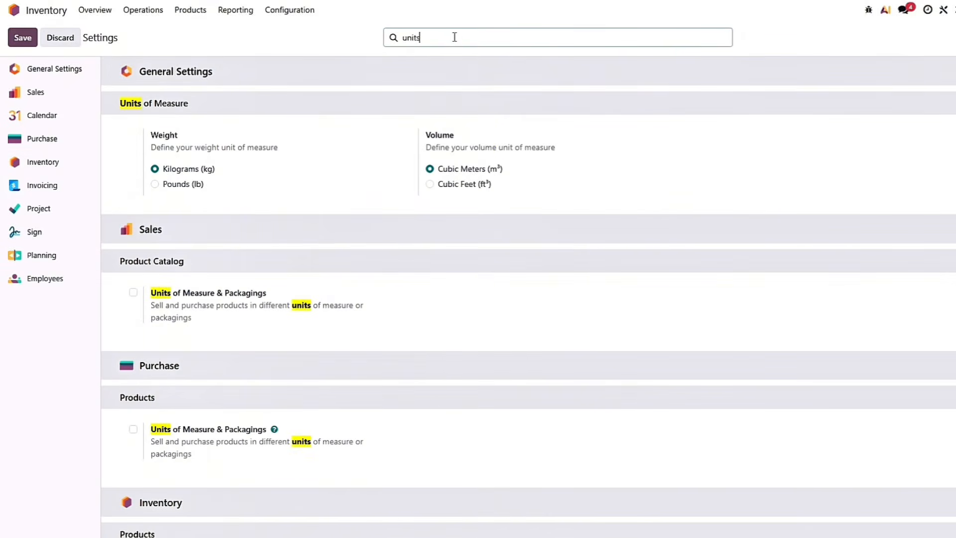
{"action": "left_click", "coordinate": [133, 296]}
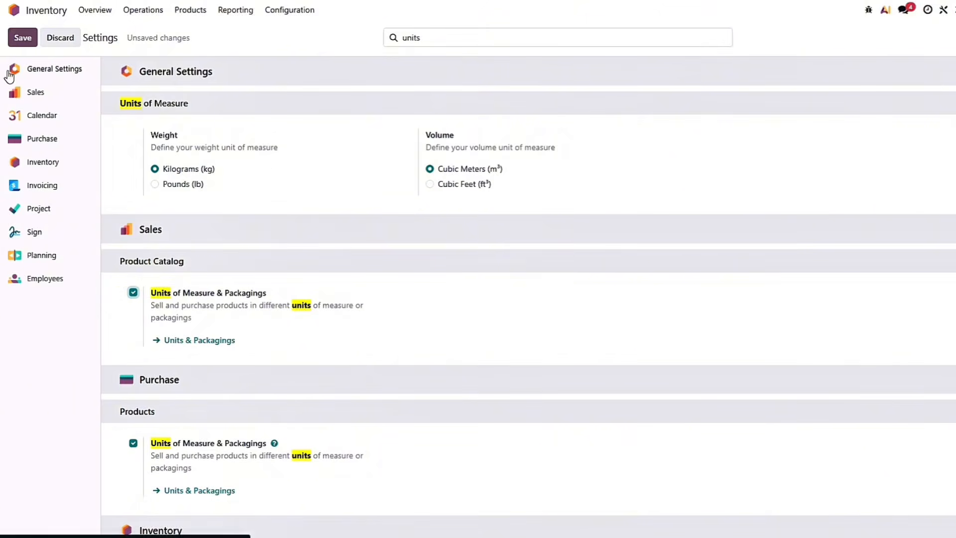
{"action": "left_click", "coordinate": [21, 40]}
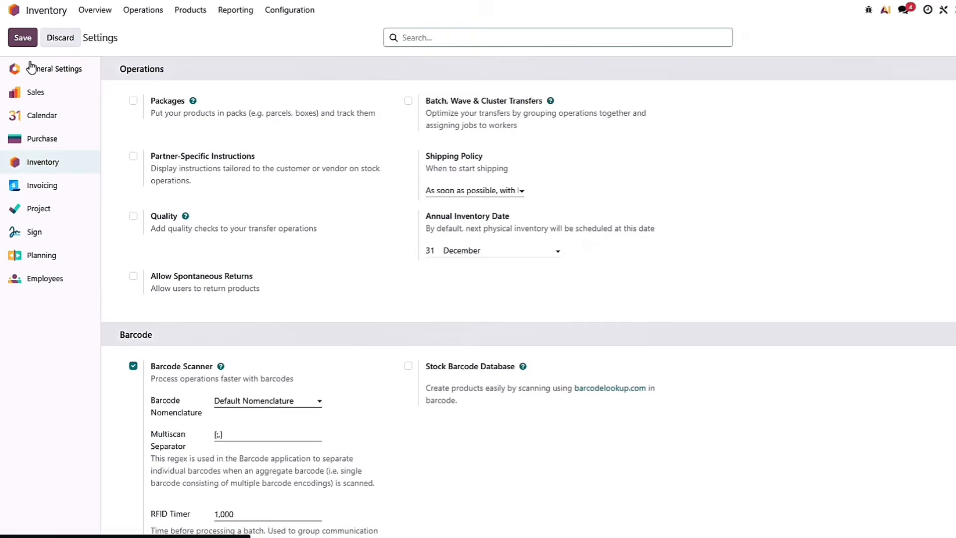
Look through the general settings down to the end of the page
{"action": "left_click", "coordinate": [31, 67]}
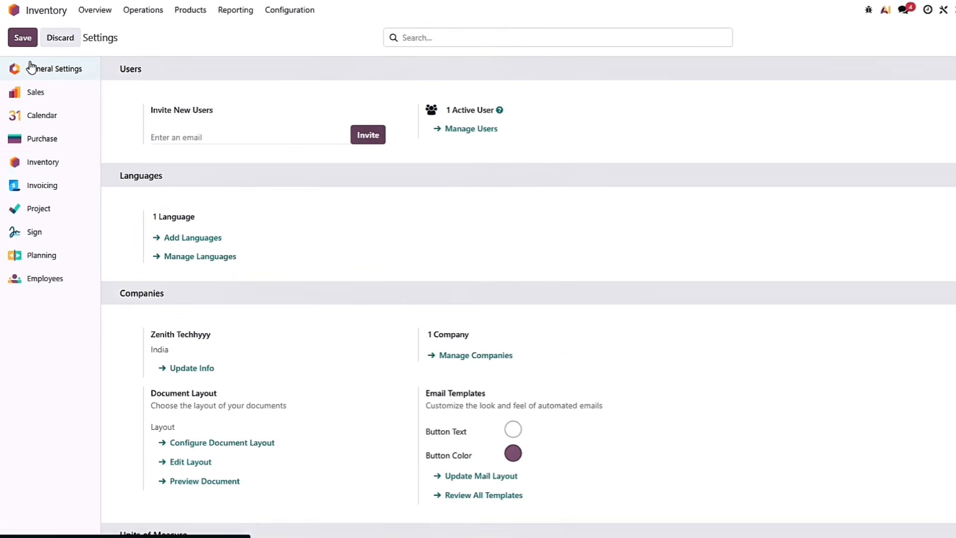
{"action": "scroll", "coordinate": [528, 299], "scroll_direction": "down", "scroll_amount": 15}
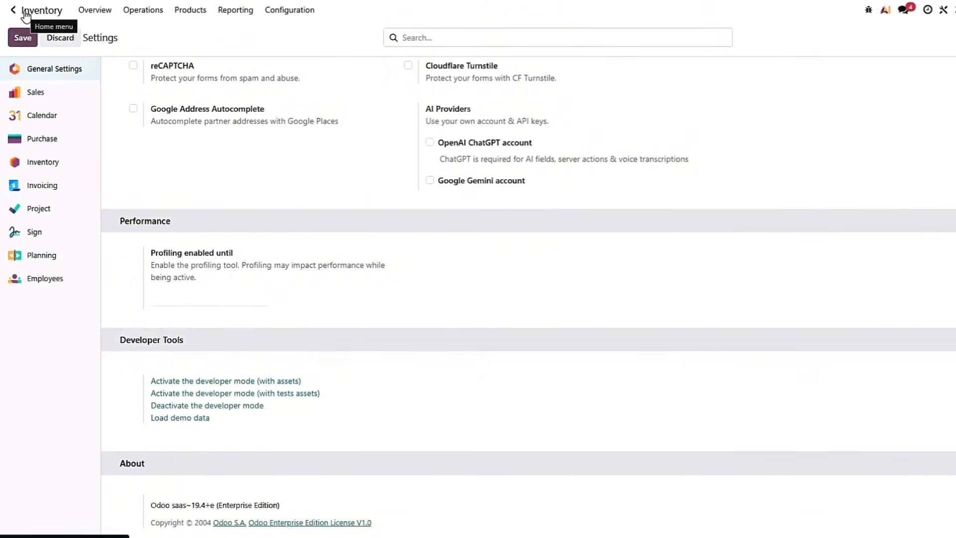
Open the Zenith Techhyyy warehouse record and review its short name and address
{"action": "left_click", "coordinate": [299, 13]}
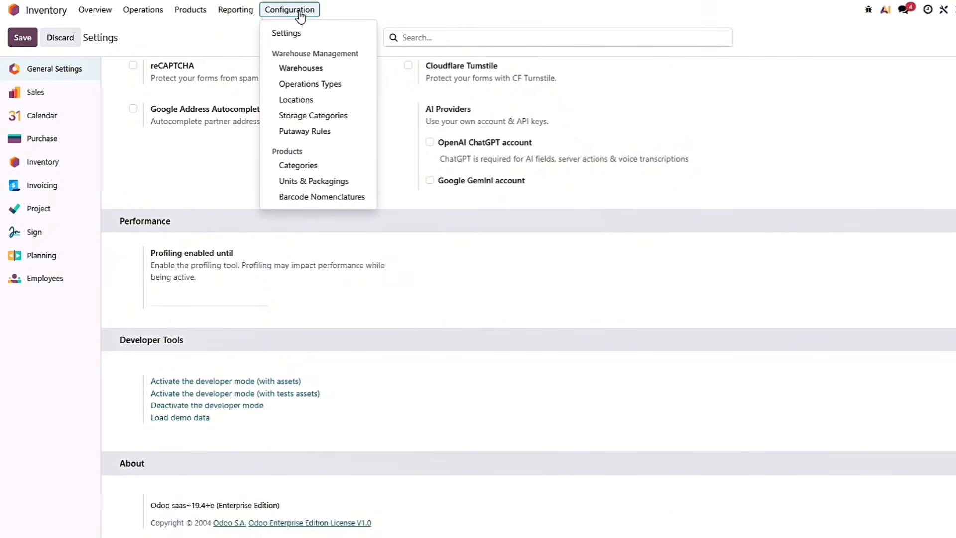
{"action": "left_click", "coordinate": [296, 68]}
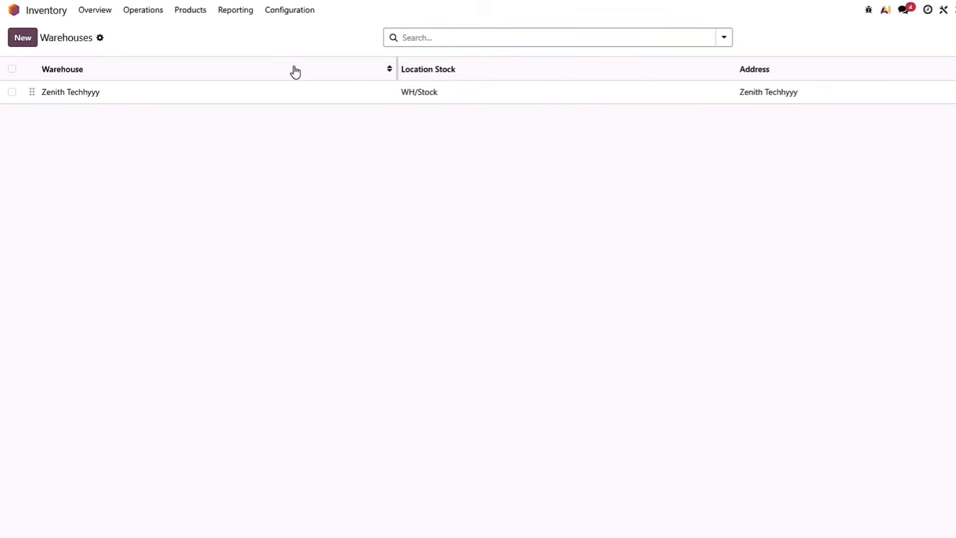
{"action": "left_click", "coordinate": [297, 93]}
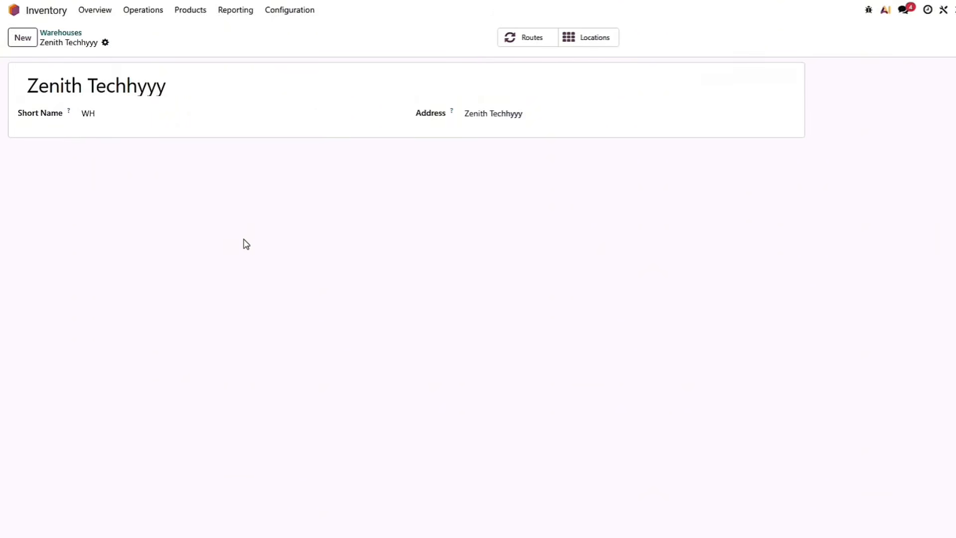
Create and save an internal warehouse location named Rack A with WH/Stock as its parent location
{"action": "left_click", "coordinate": [298, 18]}
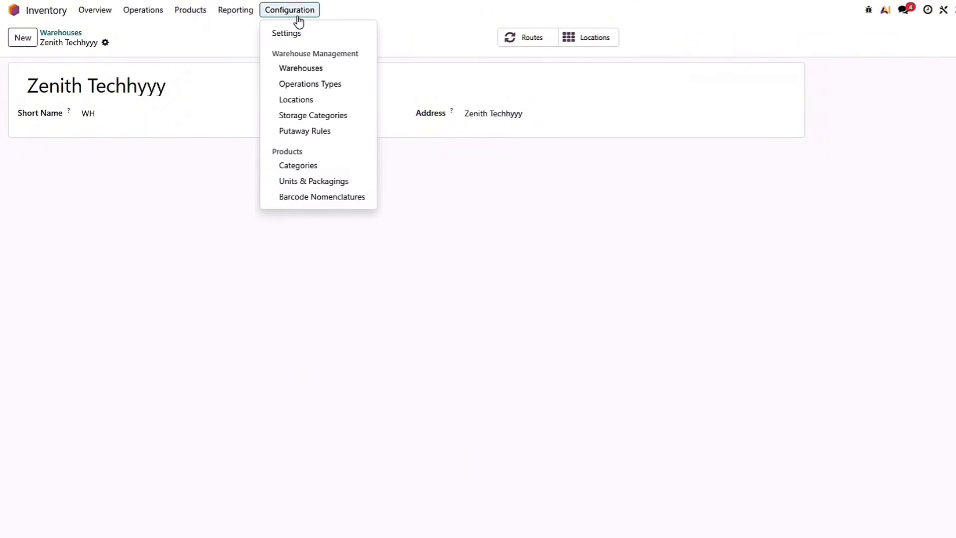
{"action": "left_click", "coordinate": [303, 102]}
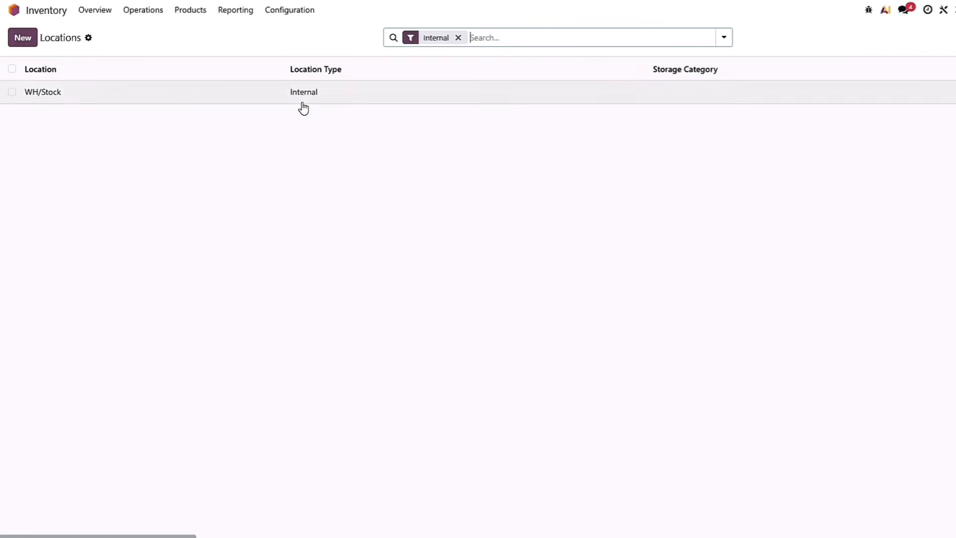
{"action": "left_click", "coordinate": [20, 40]}
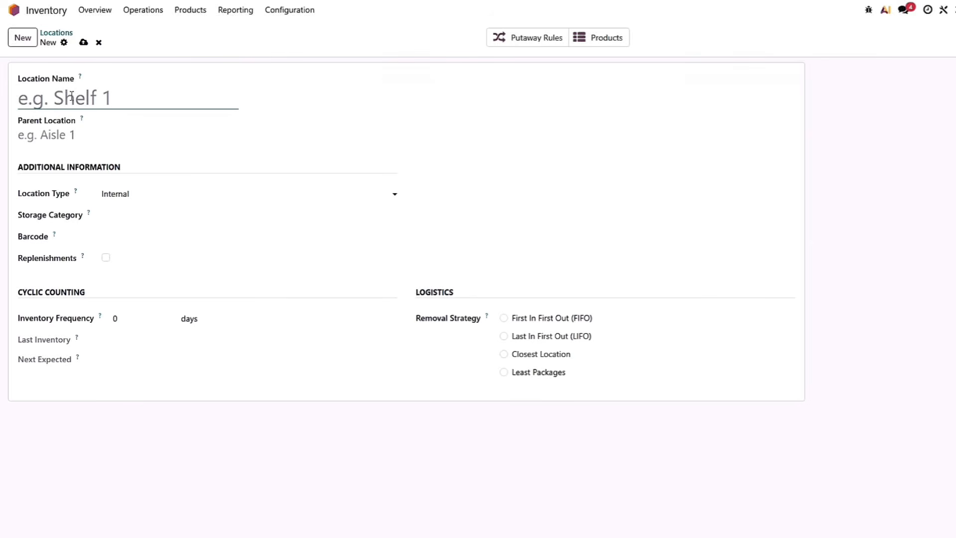
{"action": "type", "text": "Rack "}
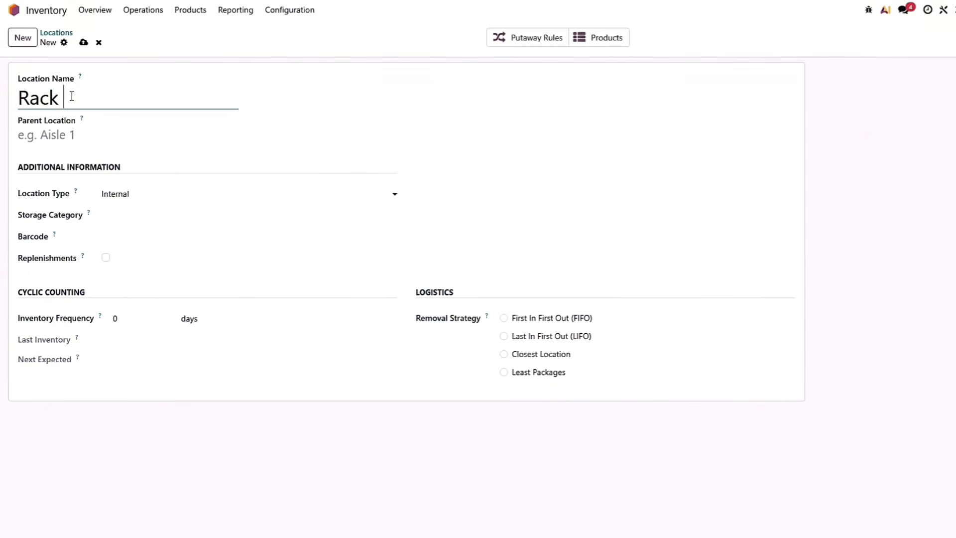
{"action": "type", "text": "A"}
{"action": "left_click", "coordinate": [62, 135]}
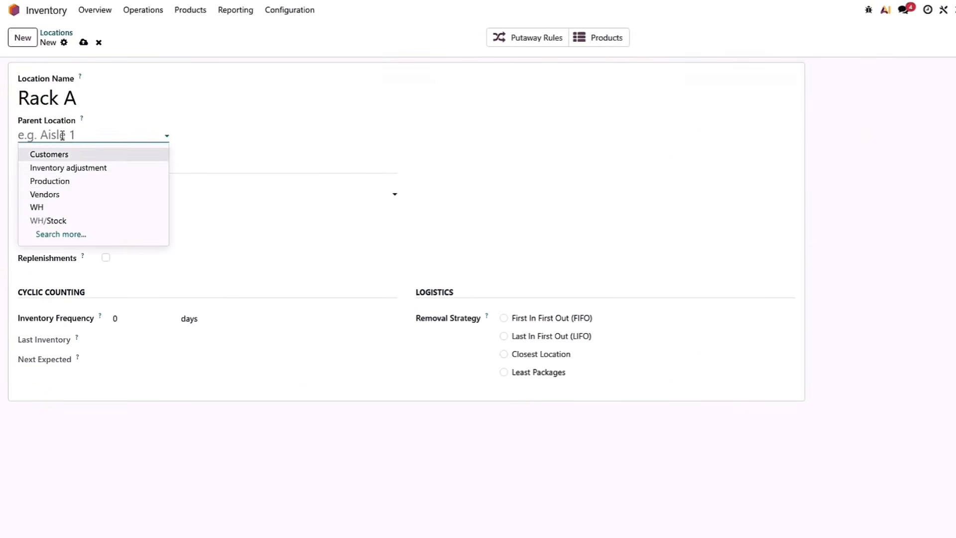
{"action": "left_click", "coordinate": [64, 220]}
{"action": "left_click", "coordinate": [83, 42]}
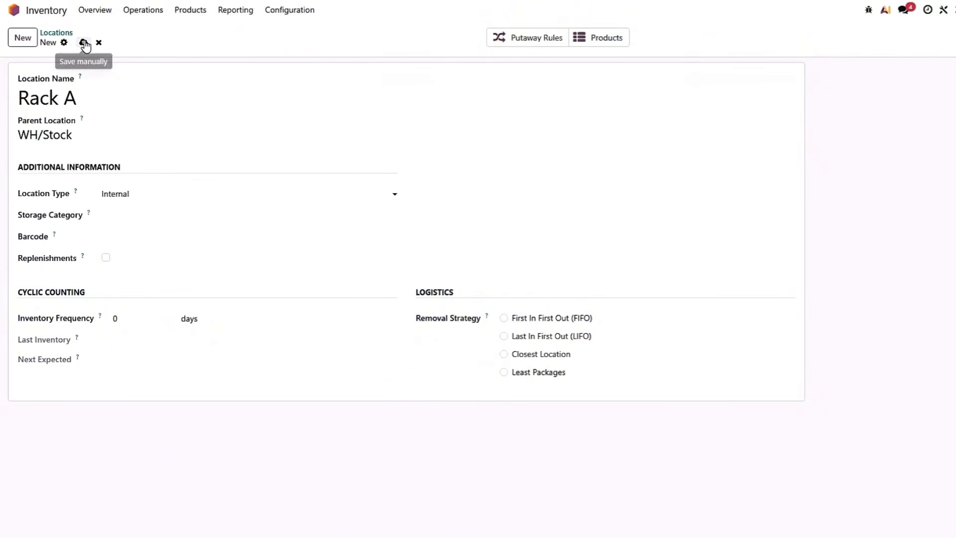
Create and save another internal location named Rack B with WH/Stock as its parent location
{"action": "left_click", "coordinate": [22, 42]}
{"action": "type", "text": "Rack B"}
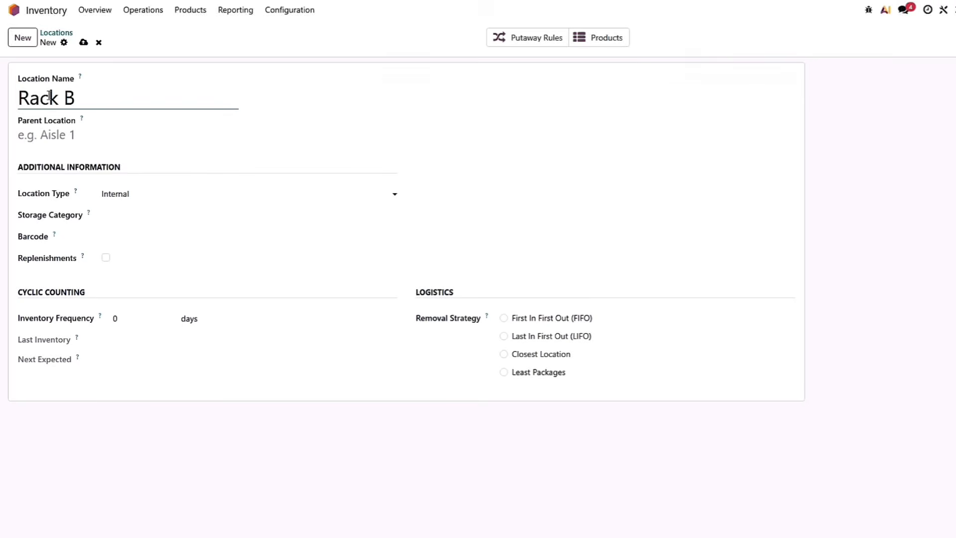
{"action": "left_click", "coordinate": [45, 135]}
{"action": "left_click", "coordinate": [58, 218]}
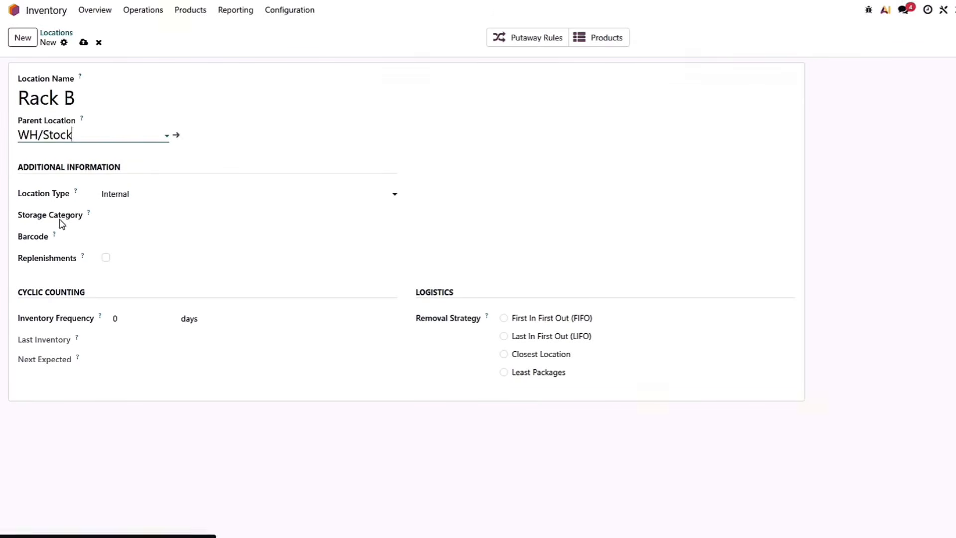
{"action": "left_click", "coordinate": [83, 43]}
Create and save an internal location named Quality under WH/Stock, and return to the locations list
{"action": "left_click", "coordinate": [23, 37]}
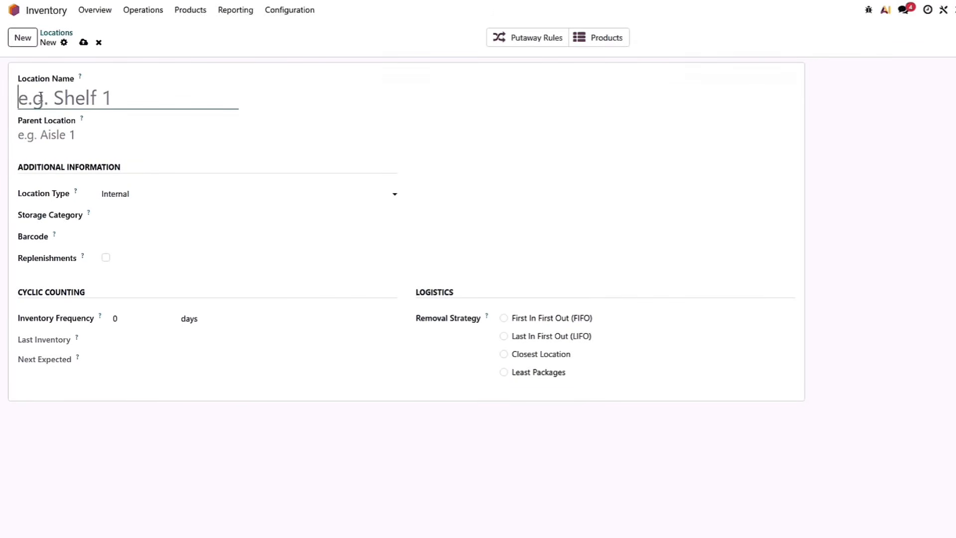
{"action": "type", "text": "Quali"}
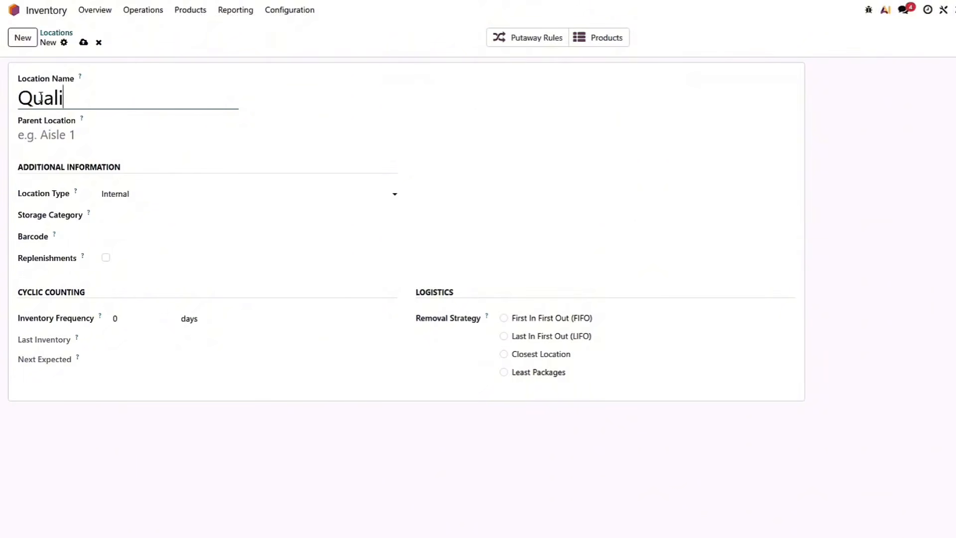
{"action": "type", "text": "ty"}
{"action": "left_click", "coordinate": [44, 135]}
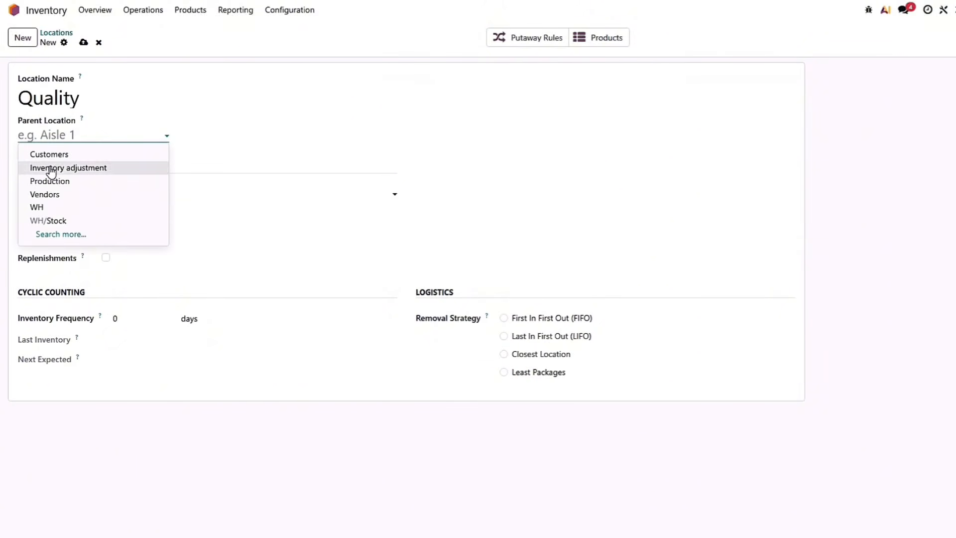
{"action": "left_click", "coordinate": [56, 222]}
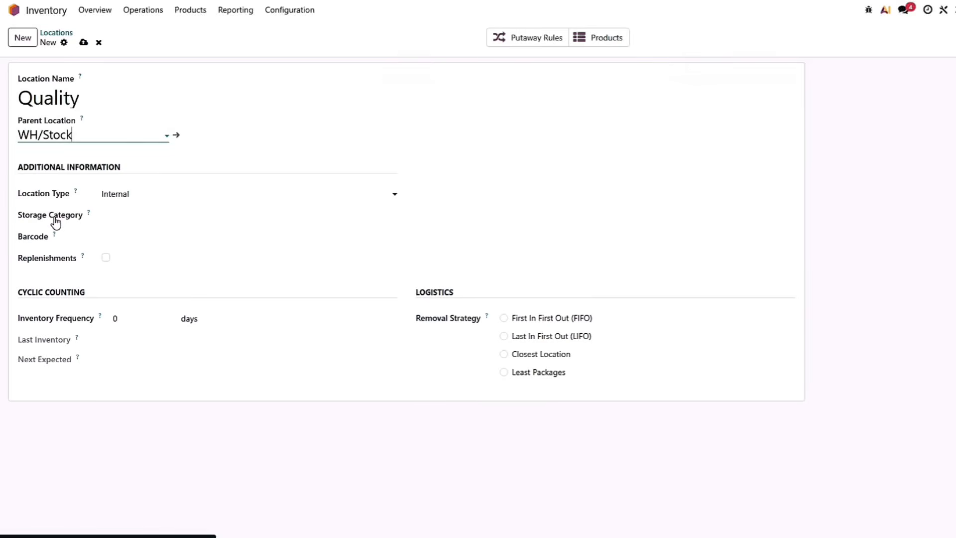
{"action": "left_click_drag", "start_coordinate": [53, 215], "coordinate": [76, 90]}
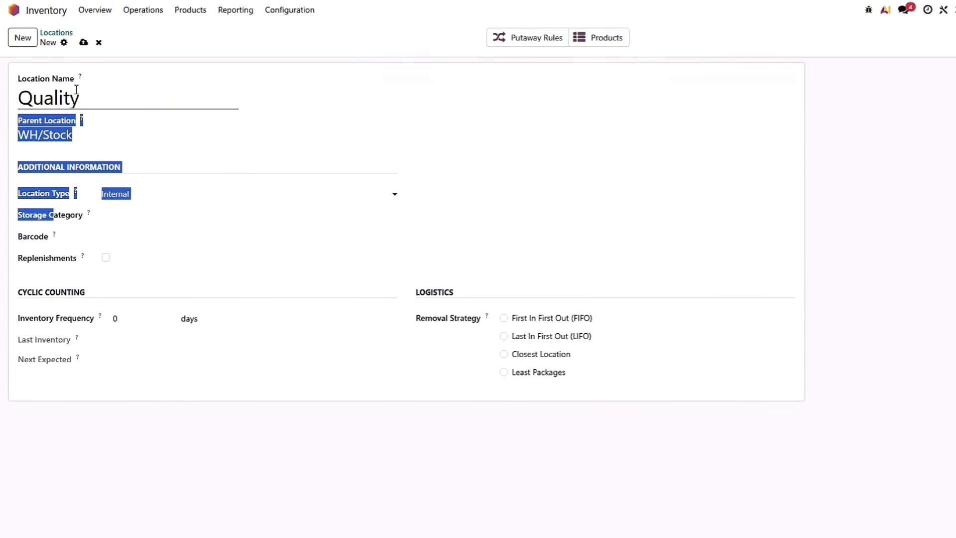
{"action": "left_click", "coordinate": [83, 43]}
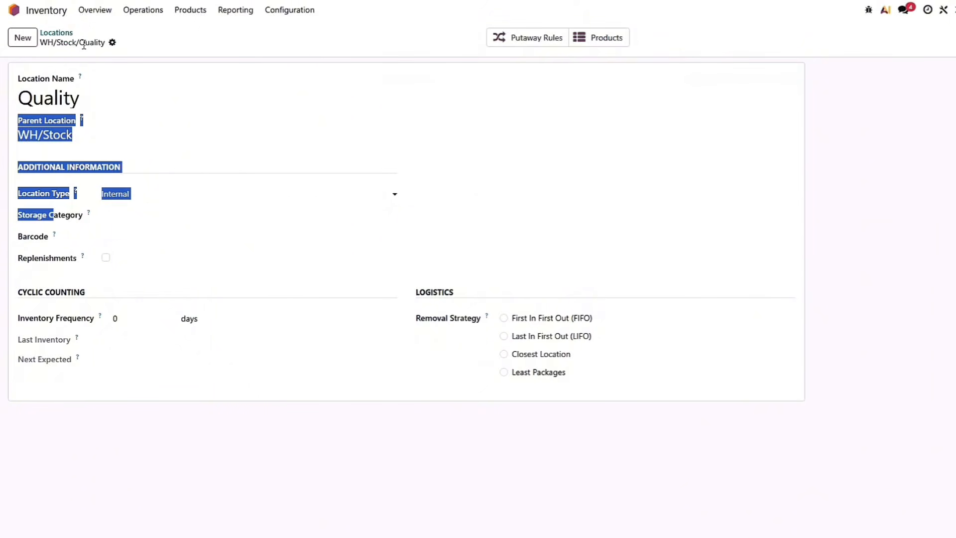
{"action": "left_click", "coordinate": [57, 35]}
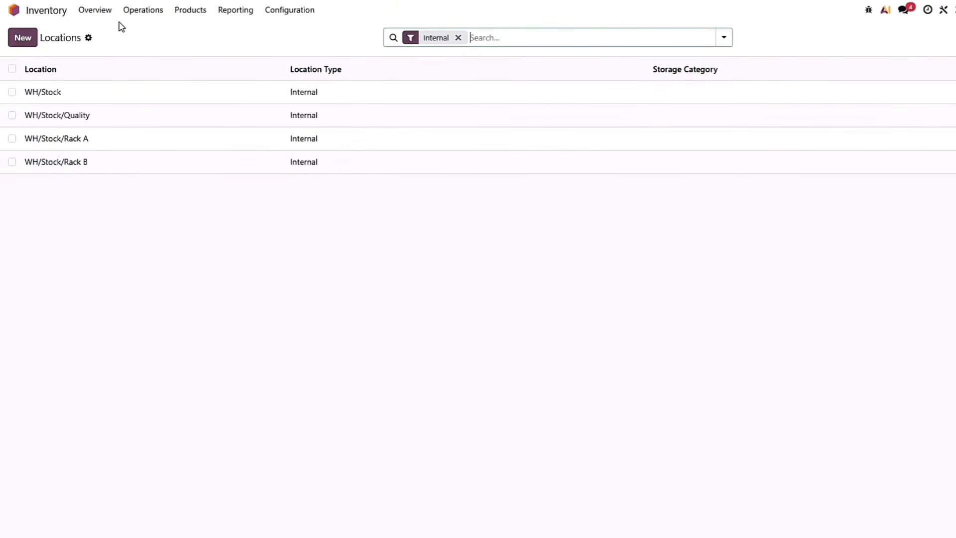
Go to the receipt transfers and start a new receipt
{"action": "left_click", "coordinate": [132, 12]}
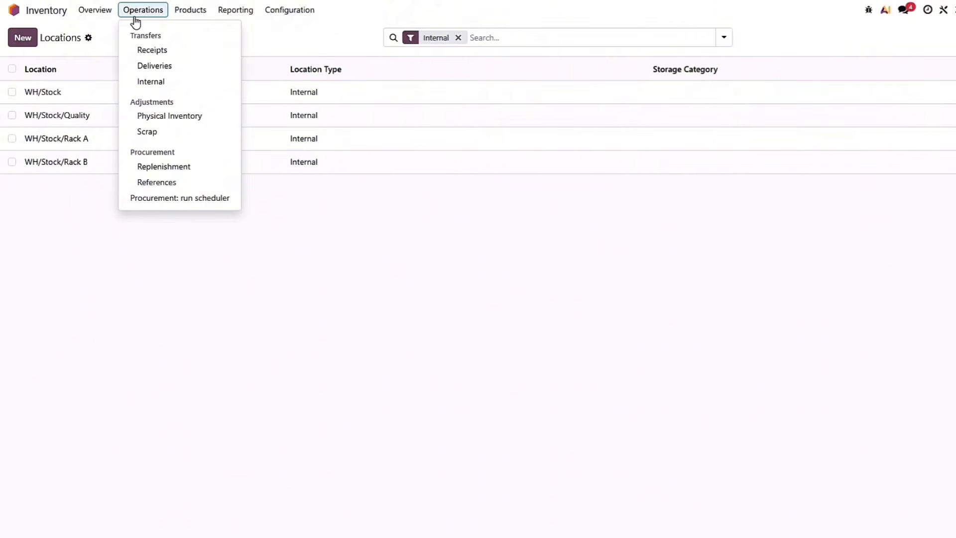
{"action": "left_click", "coordinate": [133, 52]}
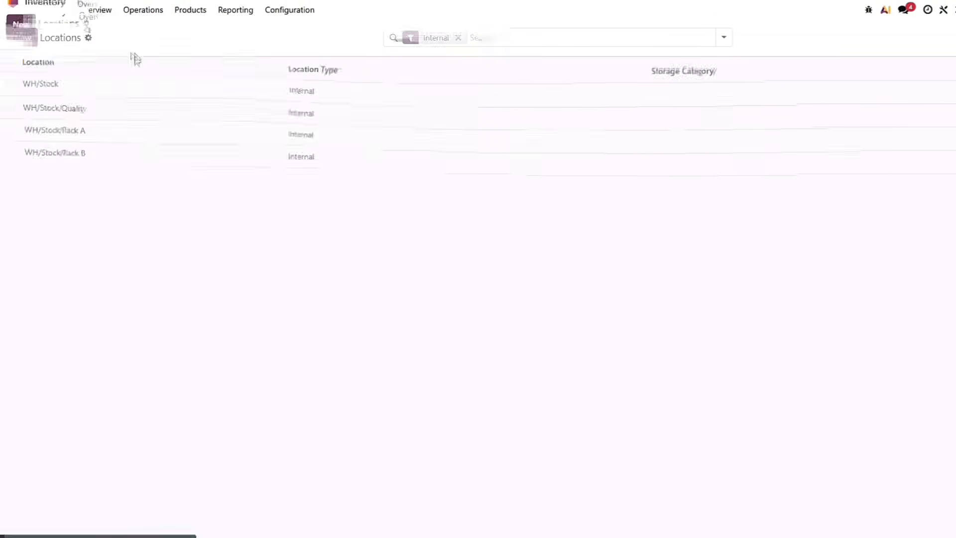
{"action": "left_click", "coordinate": [19, 38]}
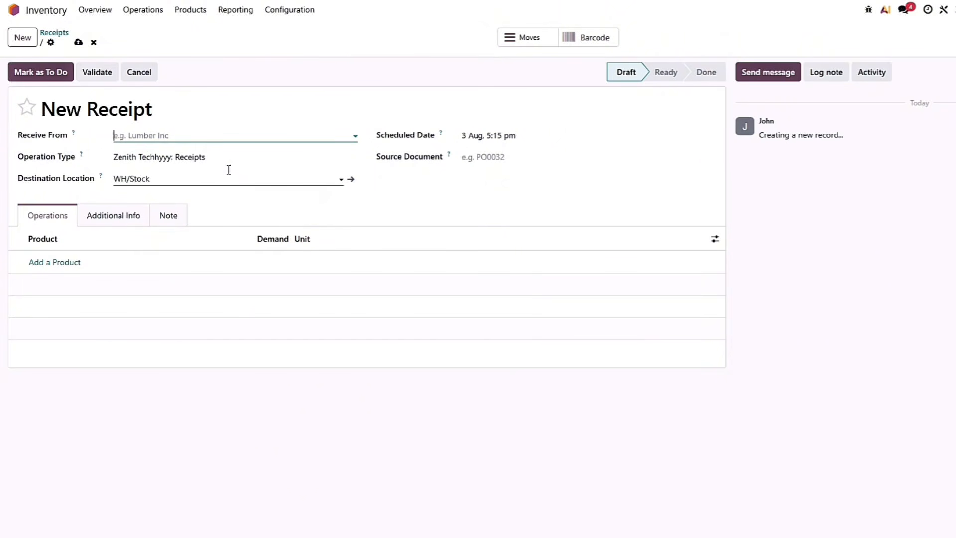
Go to the delivery transfers and start a new delivery
{"action": "left_click", "coordinate": [144, 10]}
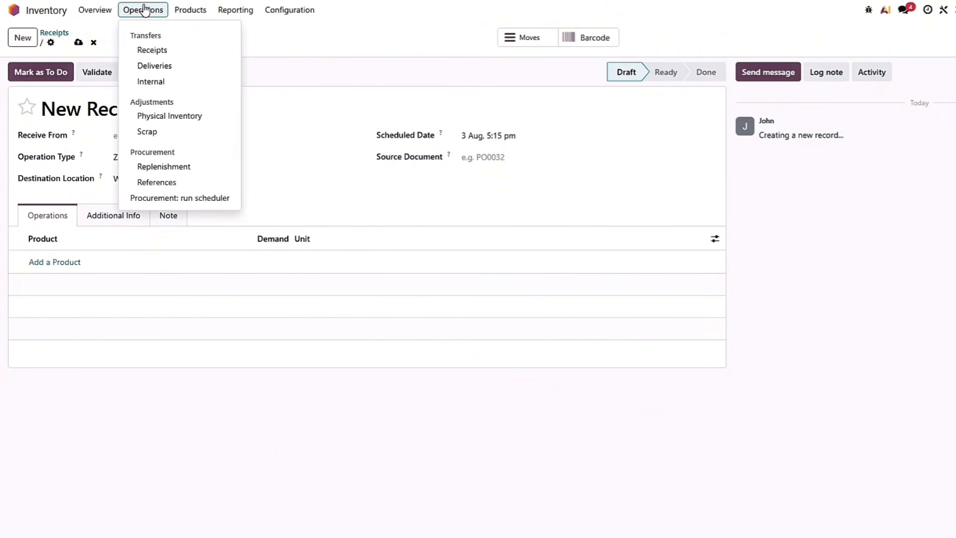
{"action": "left_click", "coordinate": [151, 69]}
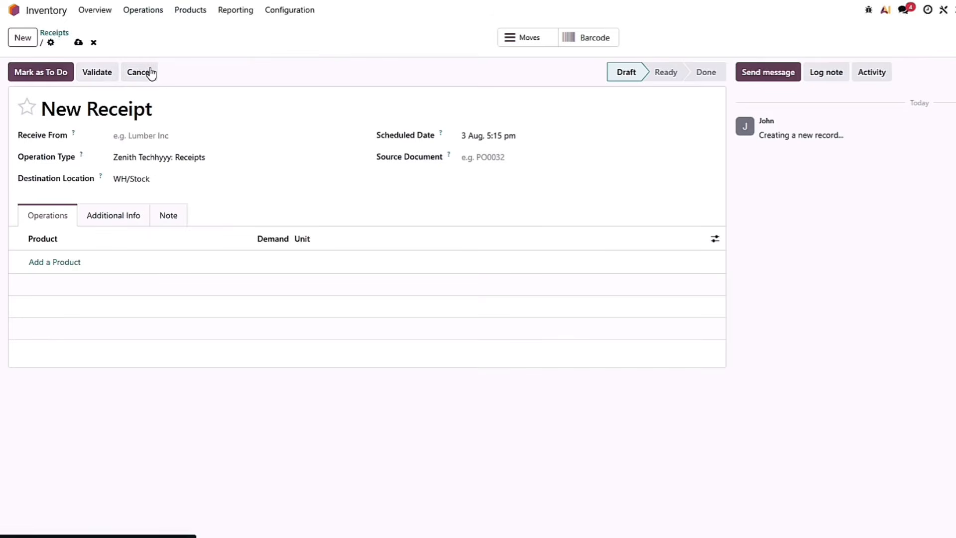
{"action": "left_click", "coordinate": [28, 39]}
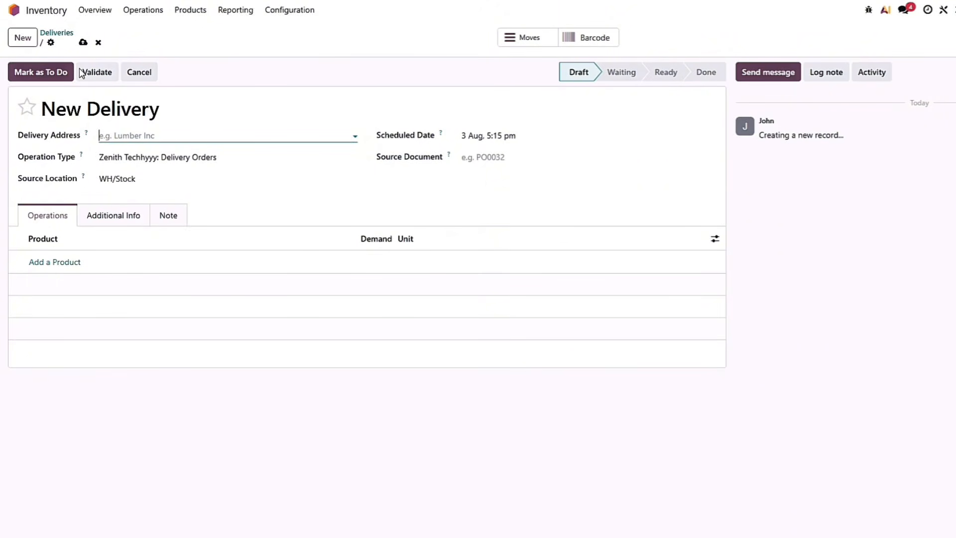
Go to the internal transfers and start a new internal transfer
{"action": "left_click", "coordinate": [133, 14]}
{"action": "left_click", "coordinate": [146, 81]}
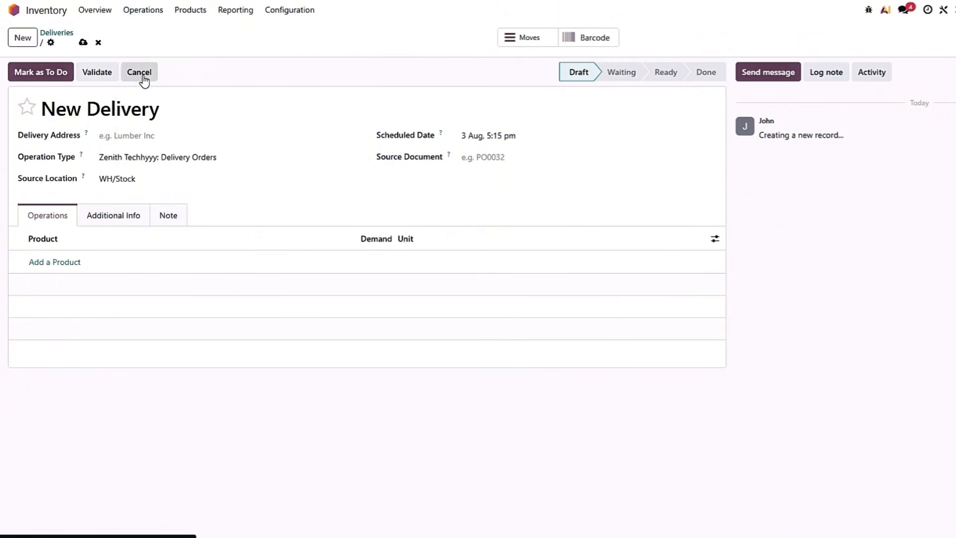
{"action": "left_click", "coordinate": [22, 38]}
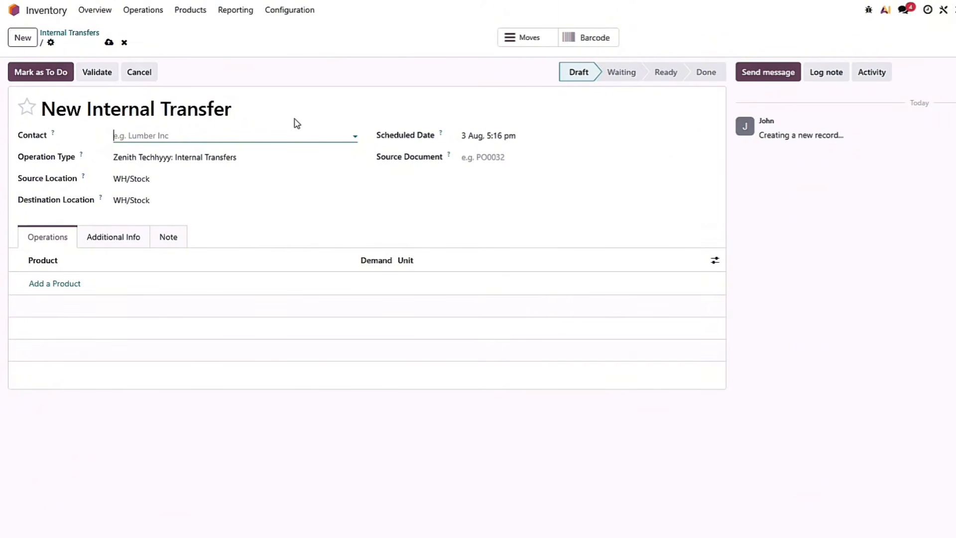
Create and save a product category named Electronics
{"action": "left_click", "coordinate": [289, 10]}
{"action": "left_click", "coordinate": [311, 171]}
{"action": "left_click", "coordinate": [23, 40]}
{"action": "type", "text": "E"}
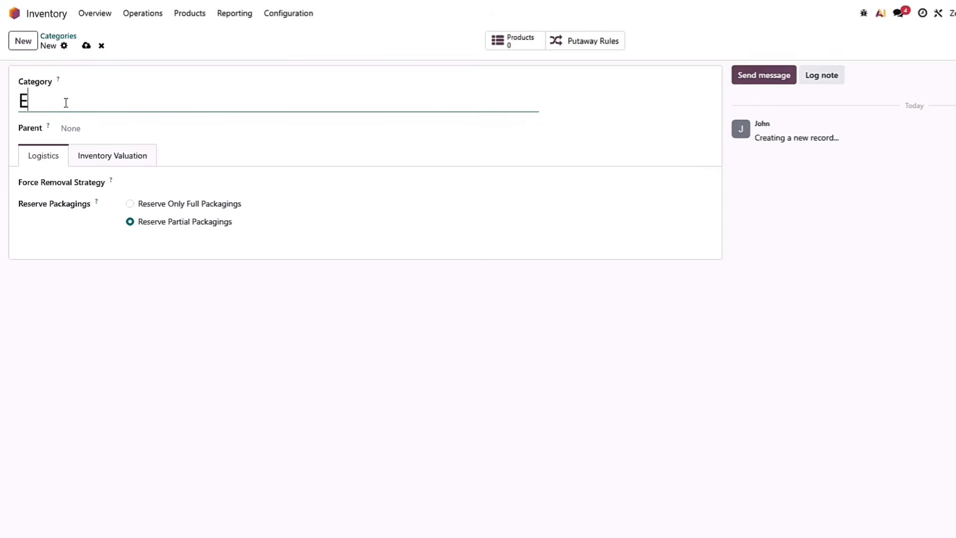
{"action": "type", "text": "lectronics"}
{"action": "left_click", "coordinate": [85, 45]}
Create and save another product category named Office supplies
{"action": "left_click", "coordinate": [28, 46]}
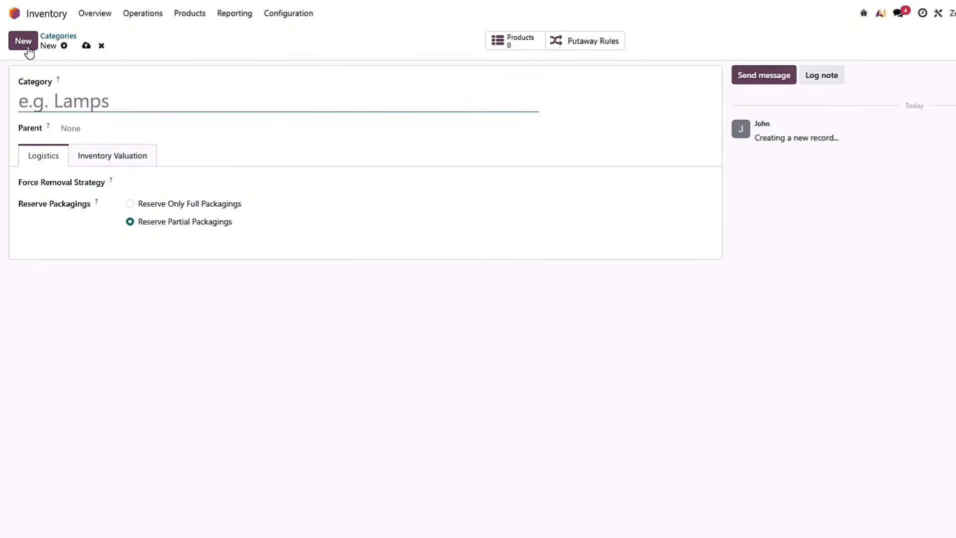
{"action": "type", "text": "O"}
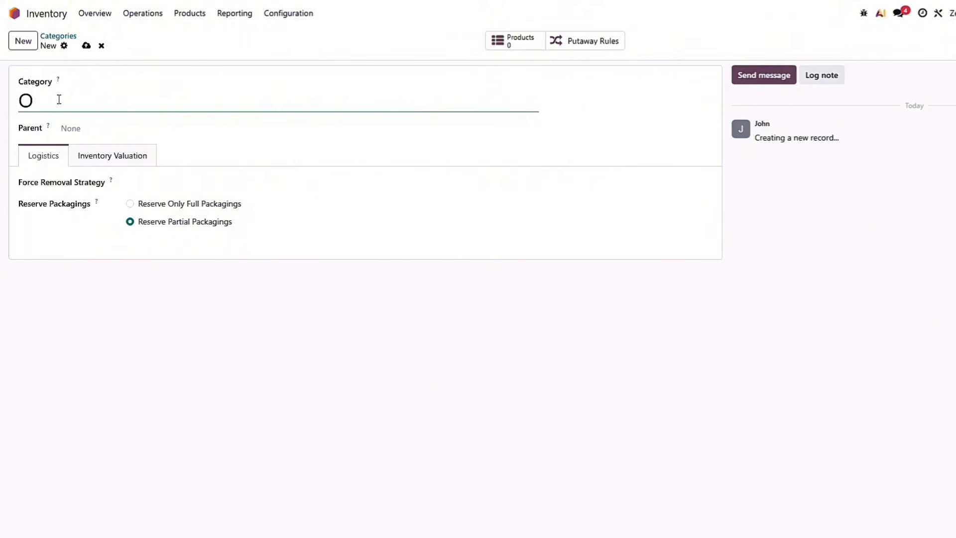
{"action": "type", "text": "ffice suppli"}
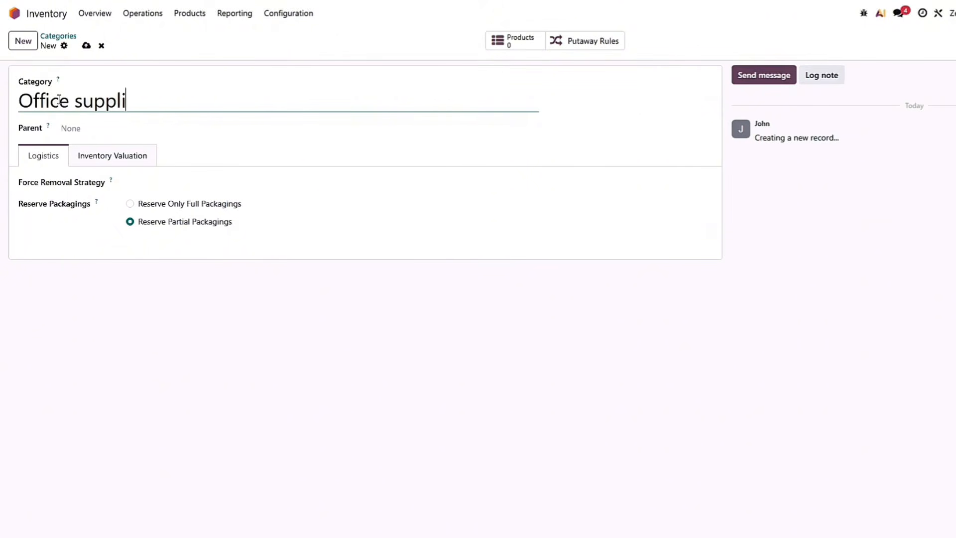
{"action": "type", "text": "es"}
{"action": "left_click", "coordinate": [86, 46]}
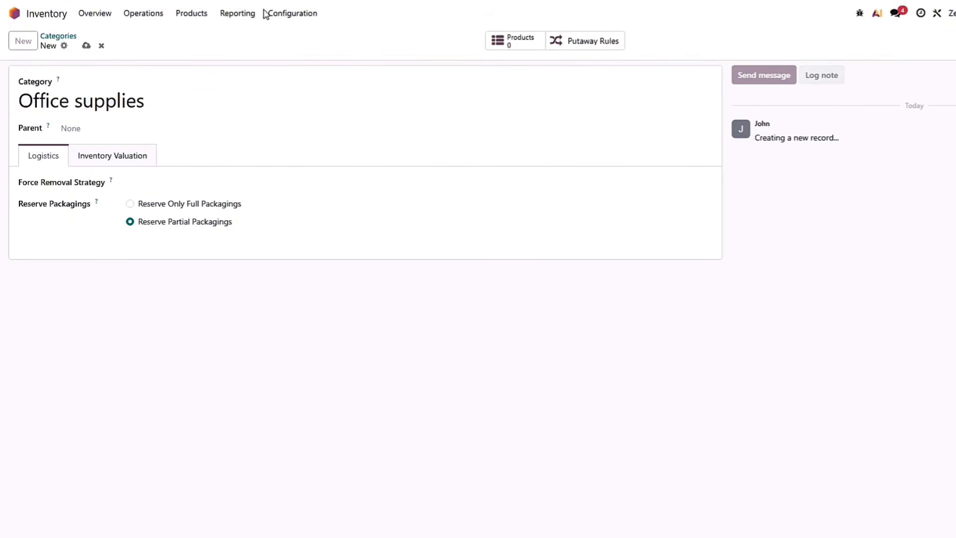
Create and save a unit of measure named box with a quantity of 10 and Units as its reference unit
{"action": "left_click", "coordinate": [300, 13]}
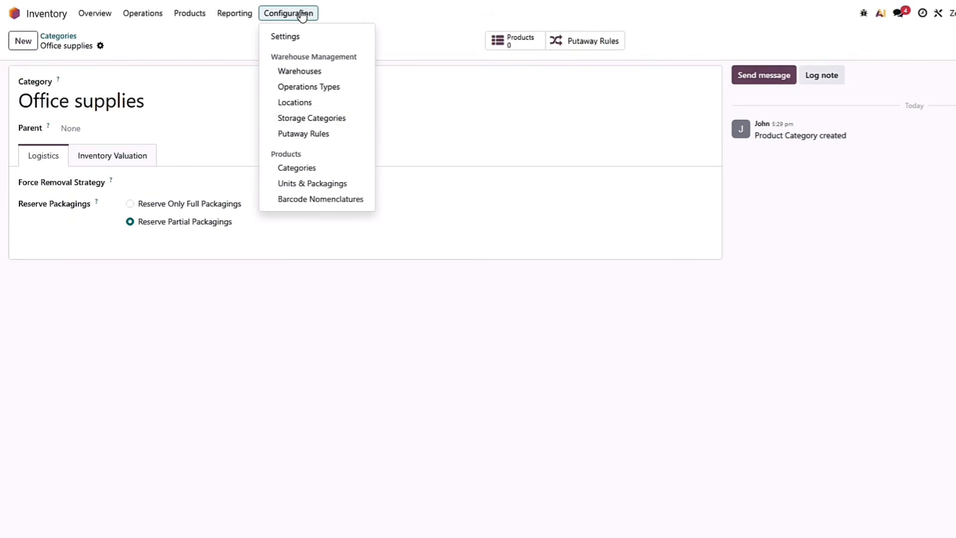
{"action": "left_click", "coordinate": [320, 183]}
{"action": "left_click", "coordinate": [20, 45]}
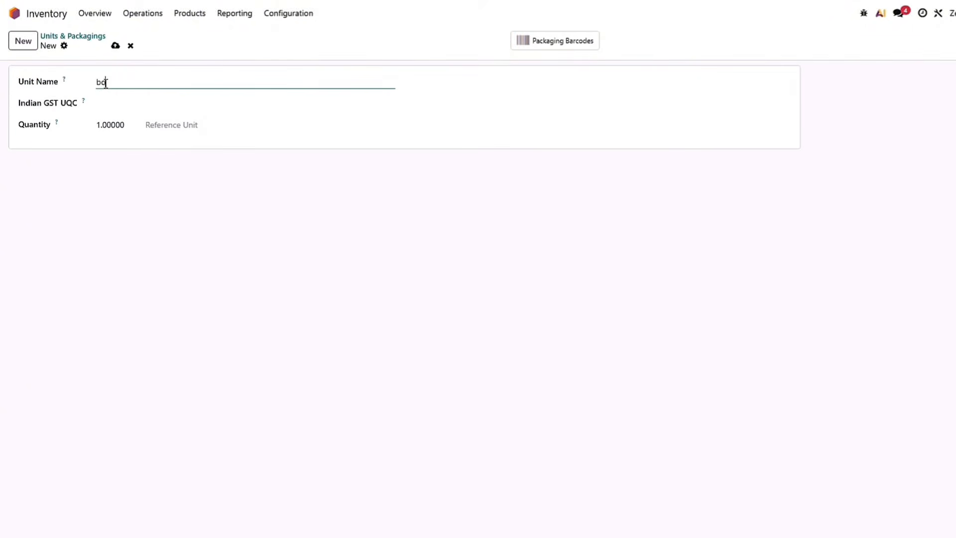
{"action": "left_click", "coordinate": [113, 123]}
{"action": "key", "text": "BackSpace"}
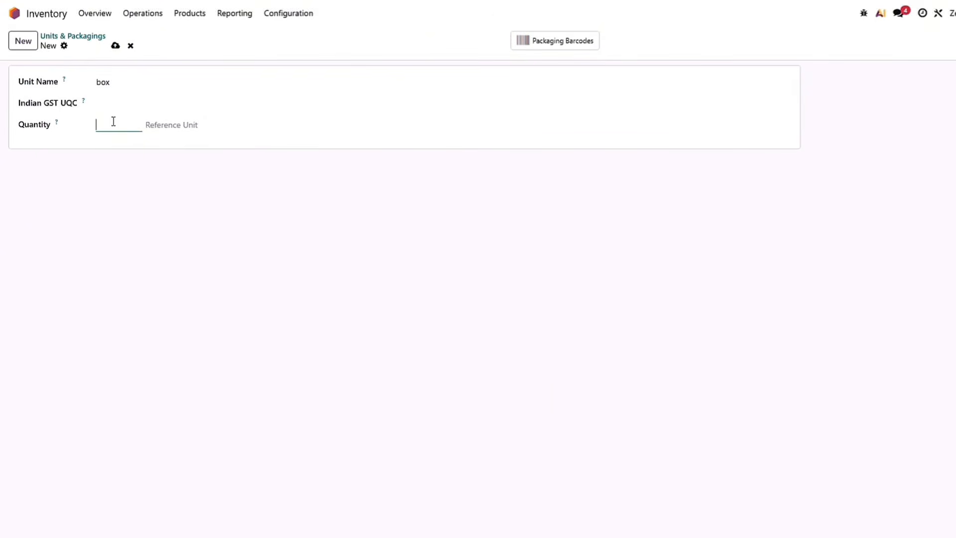
{"action": "type", "text": "10"}
{"action": "left_click", "coordinate": [160, 125]}
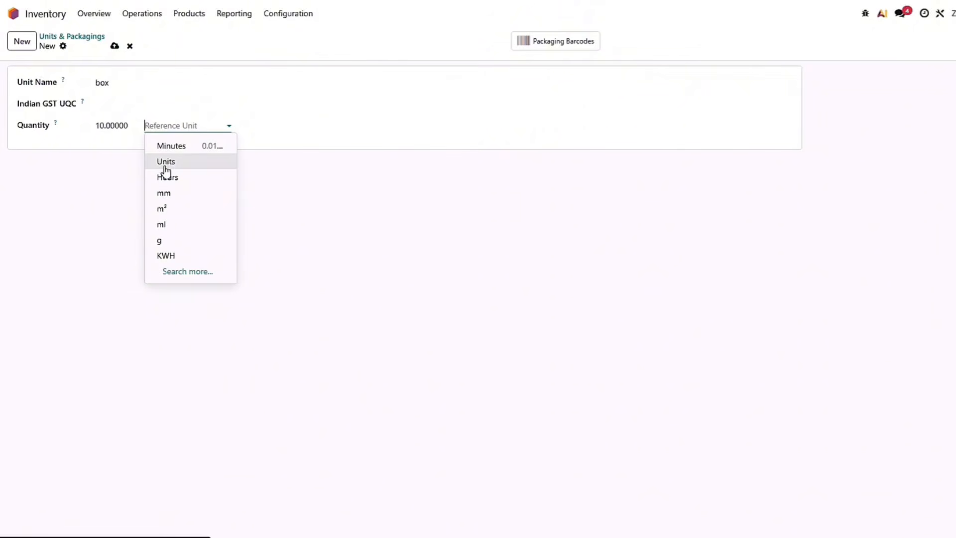
{"action": "left_click", "coordinate": [166, 162]}
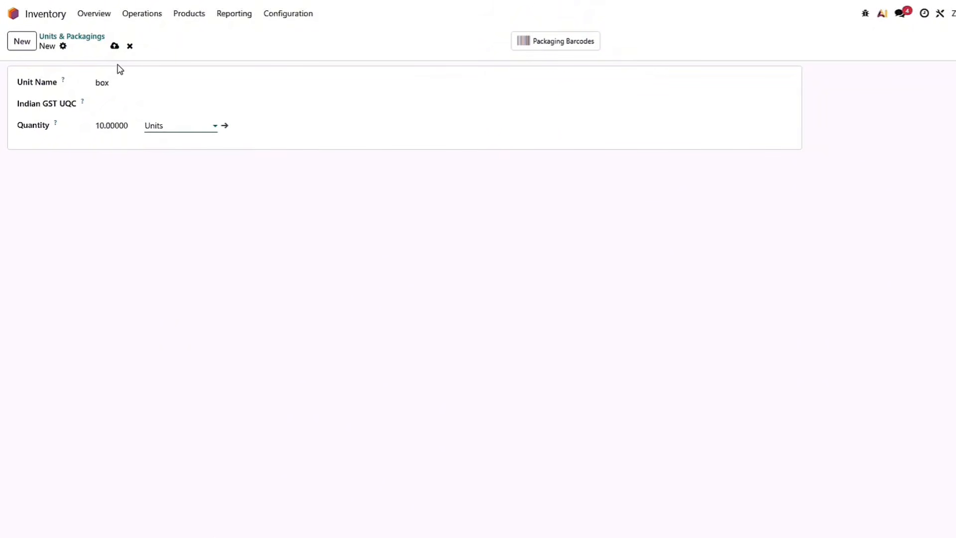
{"action": "left_click", "coordinate": [115, 46]}
Start a new product named Dell laptop and assign it to the Electronics category
{"action": "left_click", "coordinate": [189, 15]}
{"action": "left_click", "coordinate": [199, 38]}
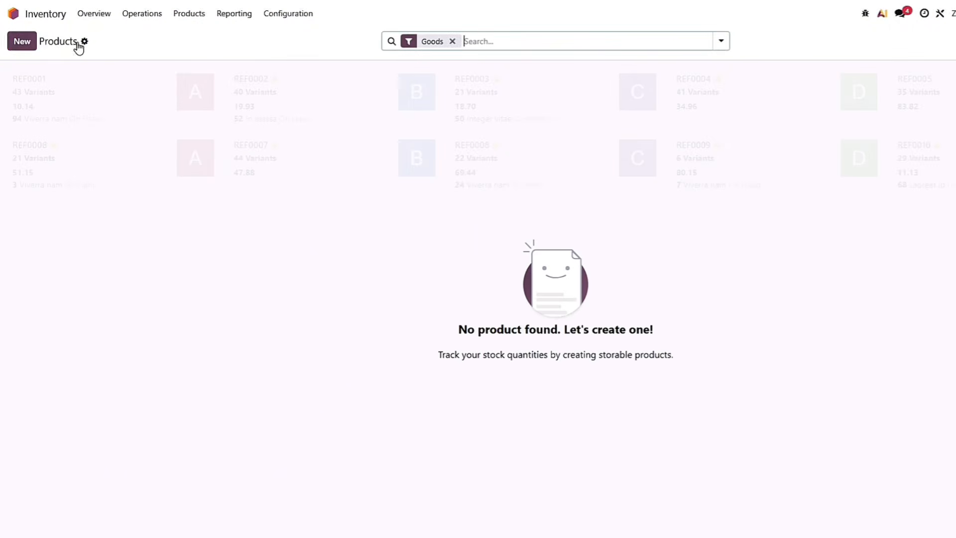
{"action": "left_click", "coordinate": [21, 42]}
{"action": "type", "text": "Dell "}
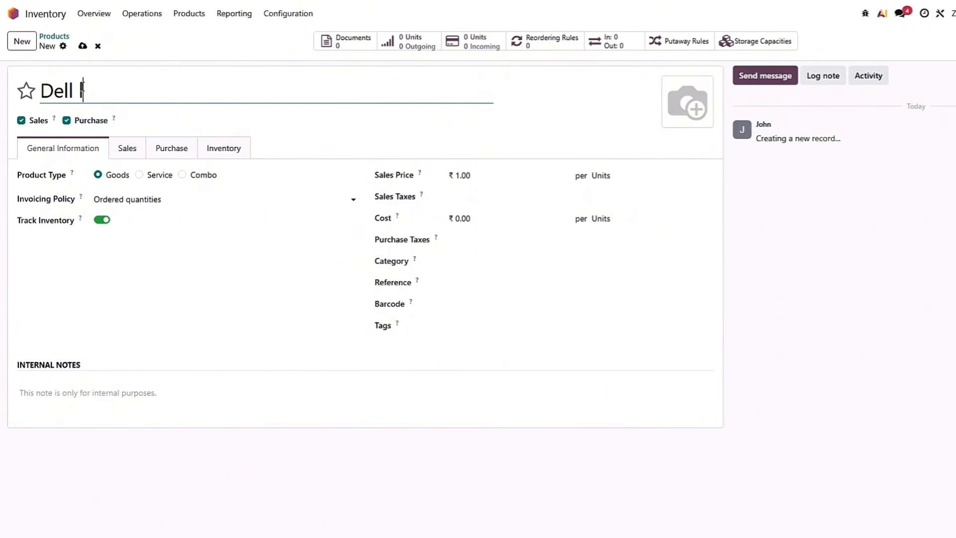
{"action": "type", "text": "Laptop"}
{"action": "left_click", "coordinate": [477, 260]}
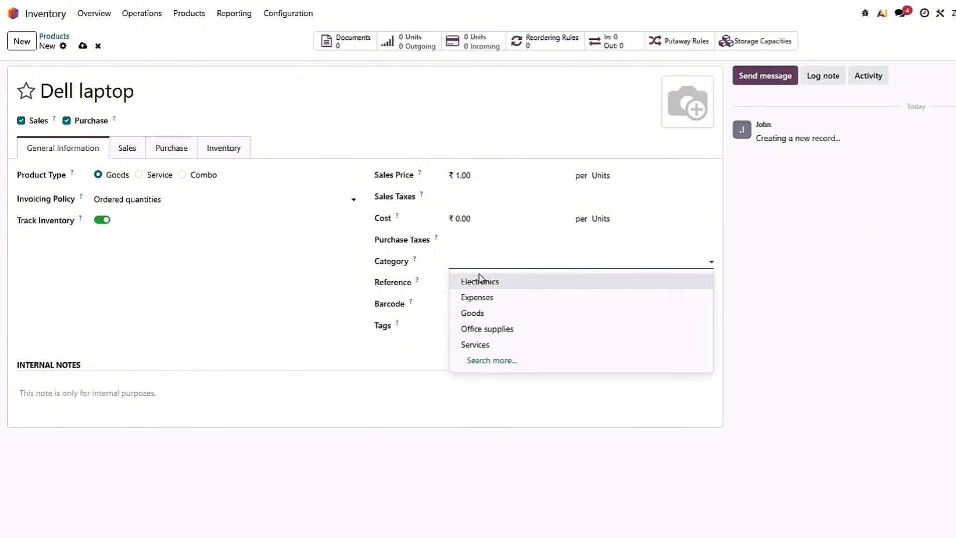
{"action": "left_click", "coordinate": [482, 281]}
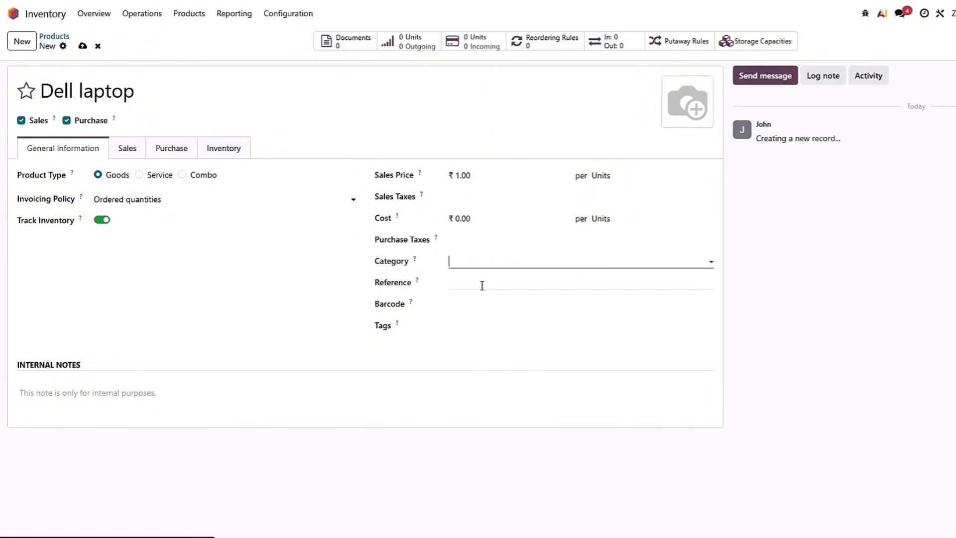
Set the Dell laptop's sales price to 40,000 and its cost to 35,000, and save the product
{"action": "left_click", "coordinate": [489, 174]}
{"action": "key", "text": "BackSpace"}
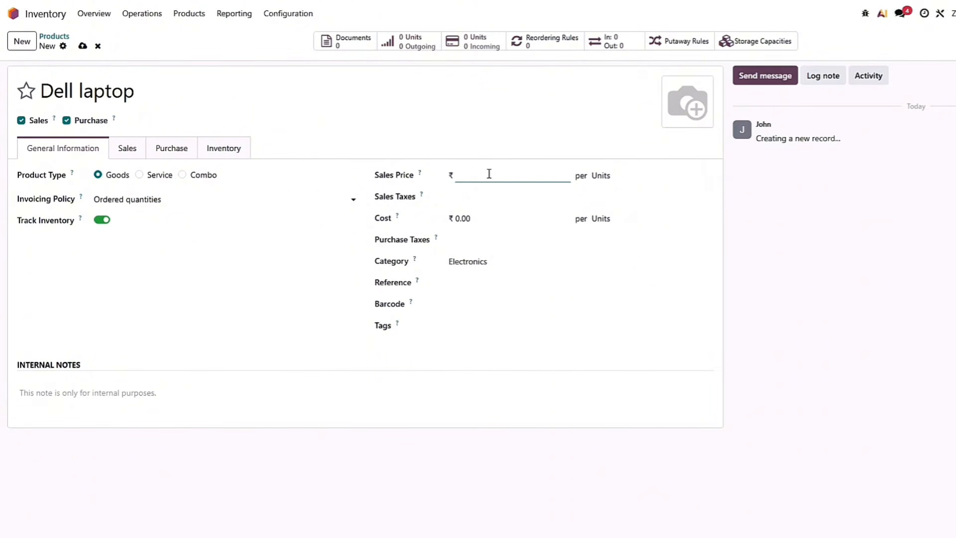
{"action": "type", "text": "40,"}
{"action": "type", "text": "00"}
{"action": "type", "text": "00"}
{"action": "left_click", "coordinate": [482, 218]}
{"action": "type", "text": "350"}
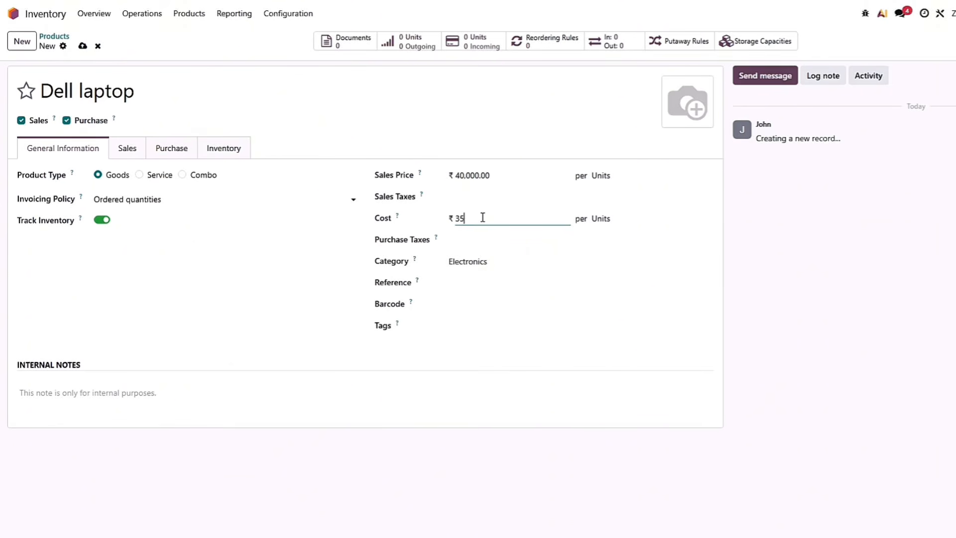
{"action": "type", "text": "00"}
{"action": "left_click", "coordinate": [80, 48]}
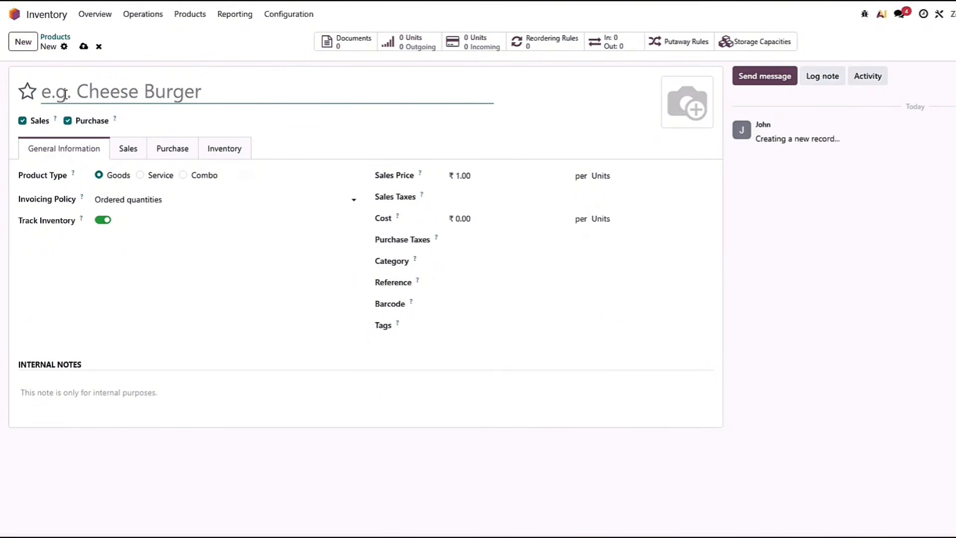
Name the new product Printed paper and turn off inventory tracking for it
{"action": "left_click", "coordinate": [65, 94]}
{"action": "type", "text": "Printed"}
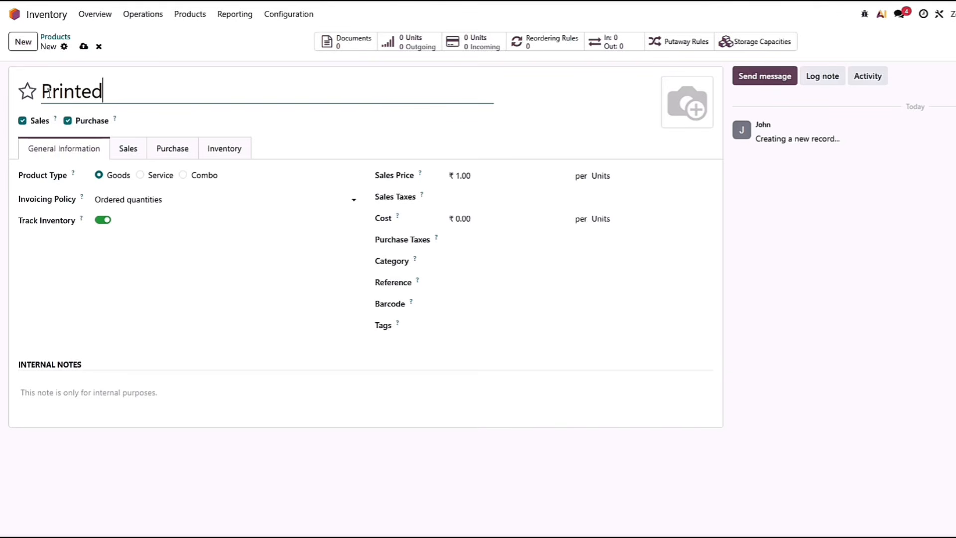
{"action": "type", "text": " paper"}
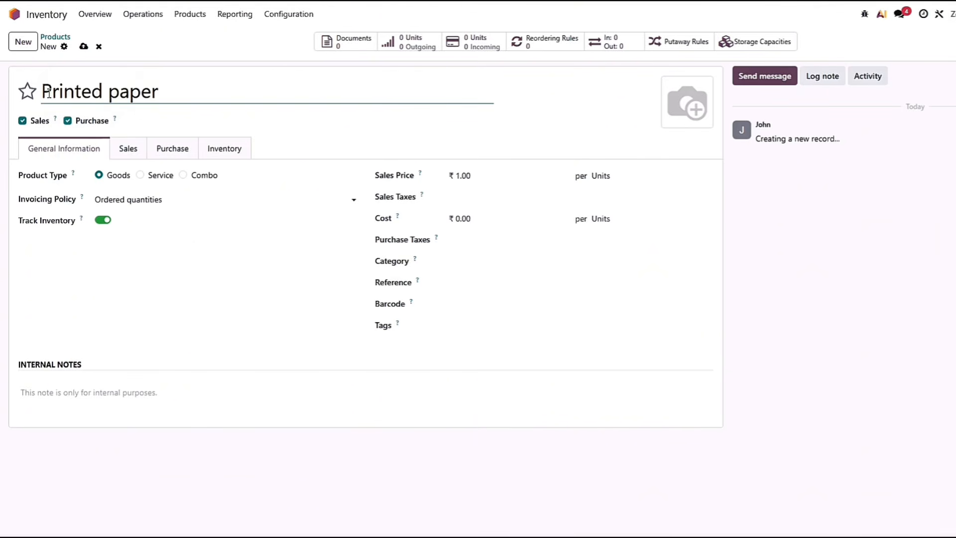
{"action": "left_click", "coordinate": [102, 221]}
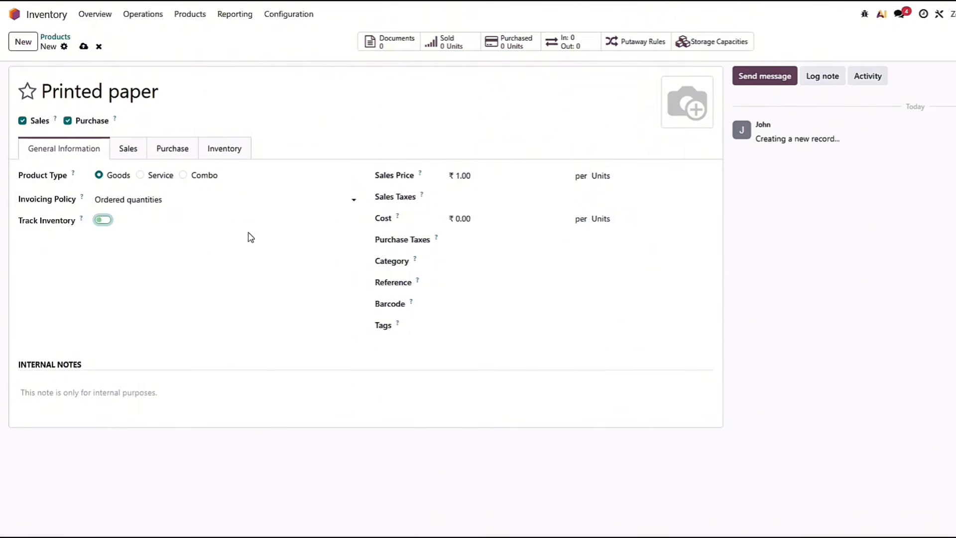
Set the Printed paper product's sales price to 250 and its cost to 180
{"action": "left_click", "coordinate": [491, 173]}
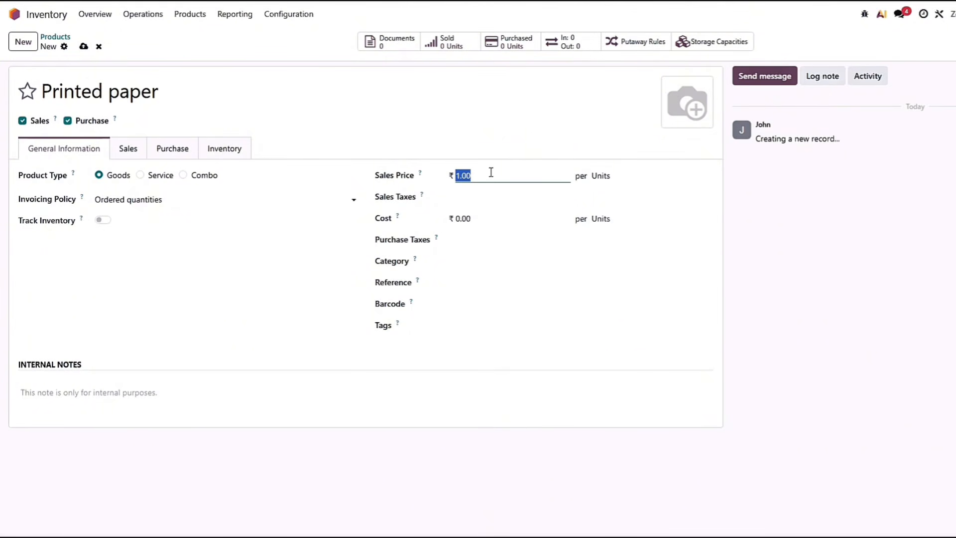
{"action": "key", "text": "BackSpace"}
{"action": "type", "text": "250"}
{"action": "left_click", "coordinate": [494, 215]}
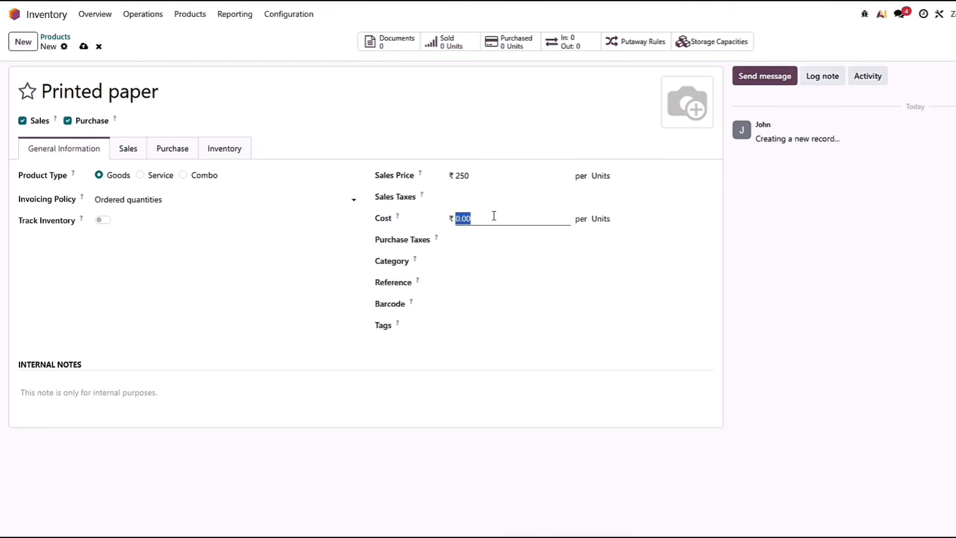
{"action": "key", "text": "BackSpace"}
{"action": "type", "text": "180"}
Assign Printed paper to the Office supplies category, save the product and return to the products list
{"action": "left_click", "coordinate": [484, 262]}
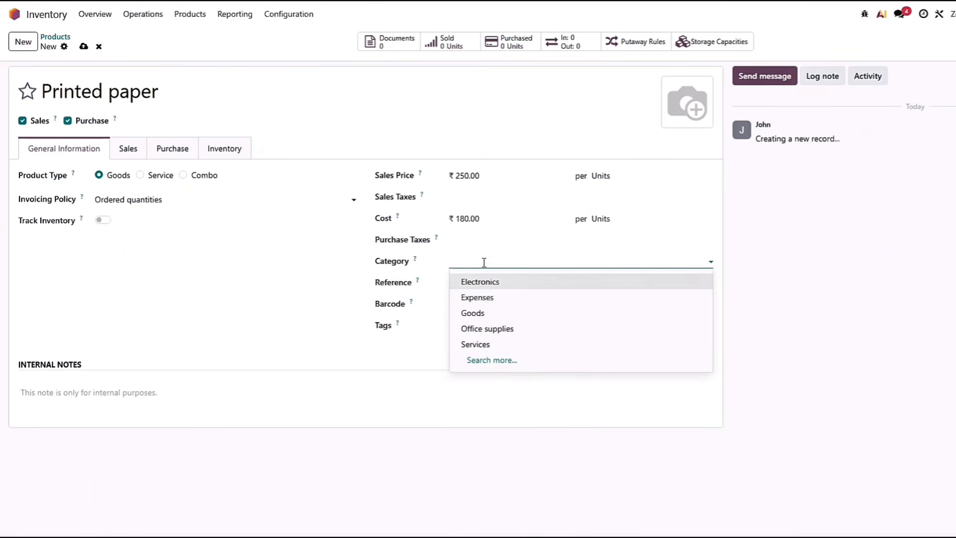
{"action": "left_click", "coordinate": [494, 329]}
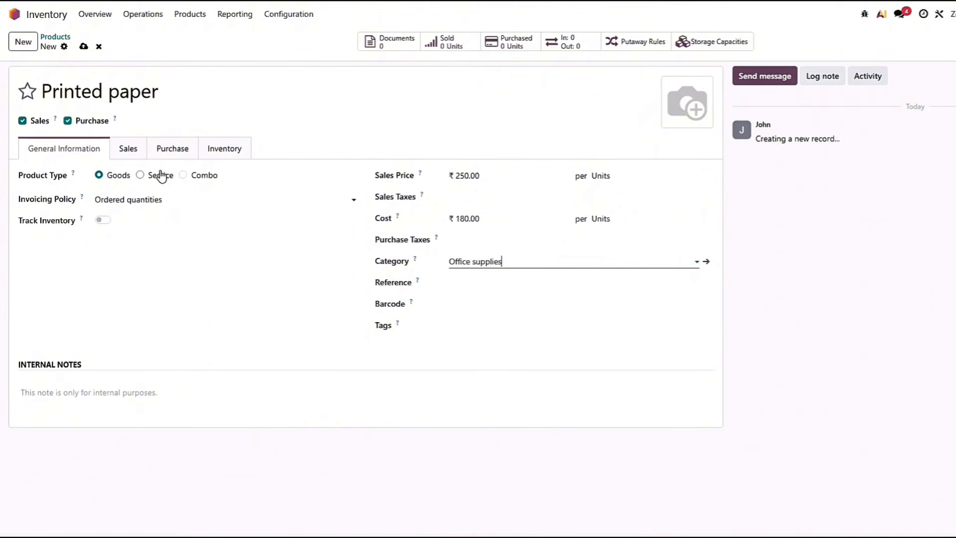
{"action": "left_click", "coordinate": [84, 46]}
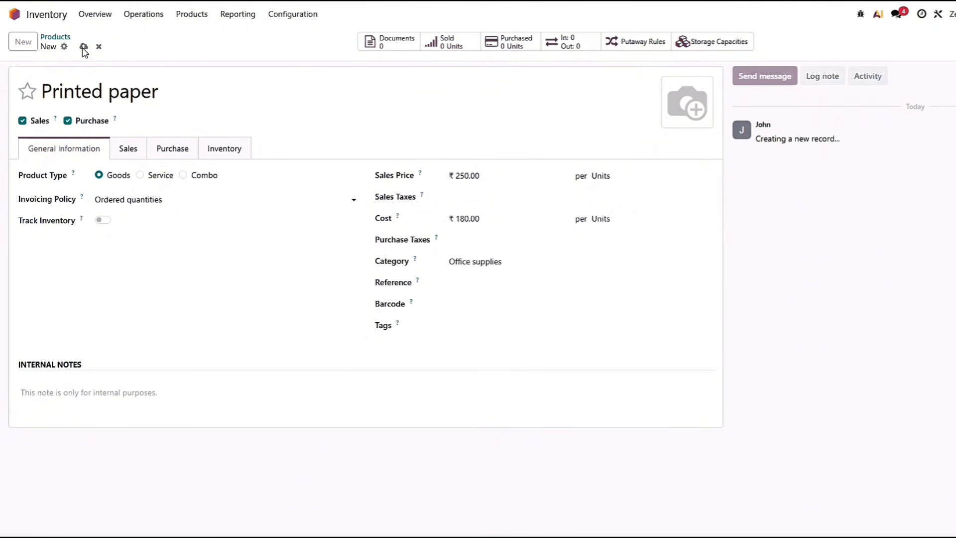
{"action": "left_click", "coordinate": [61, 36]}
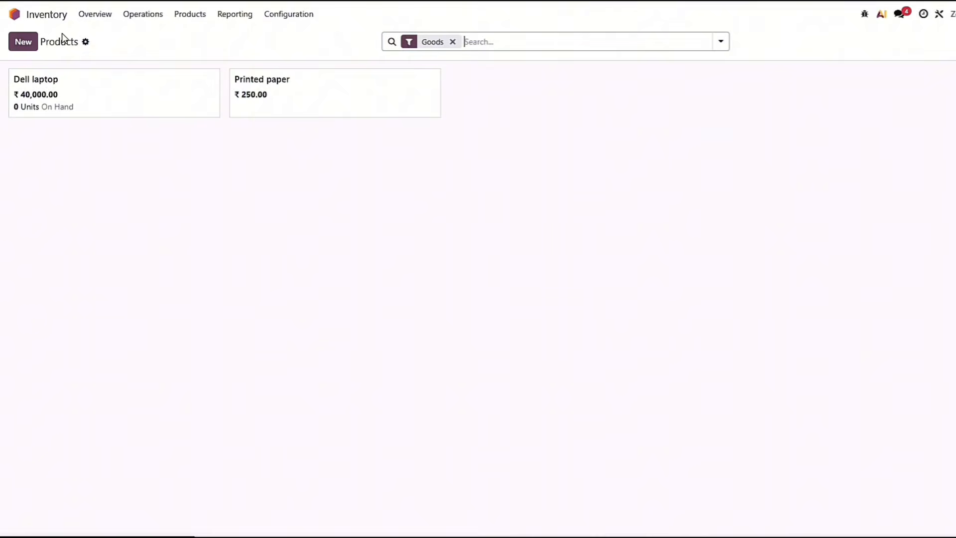
Open the Dell laptop's on-hand stock details and add a stock line at location WH/Stock/Rack A
{"action": "left_click", "coordinate": [207, 109]}
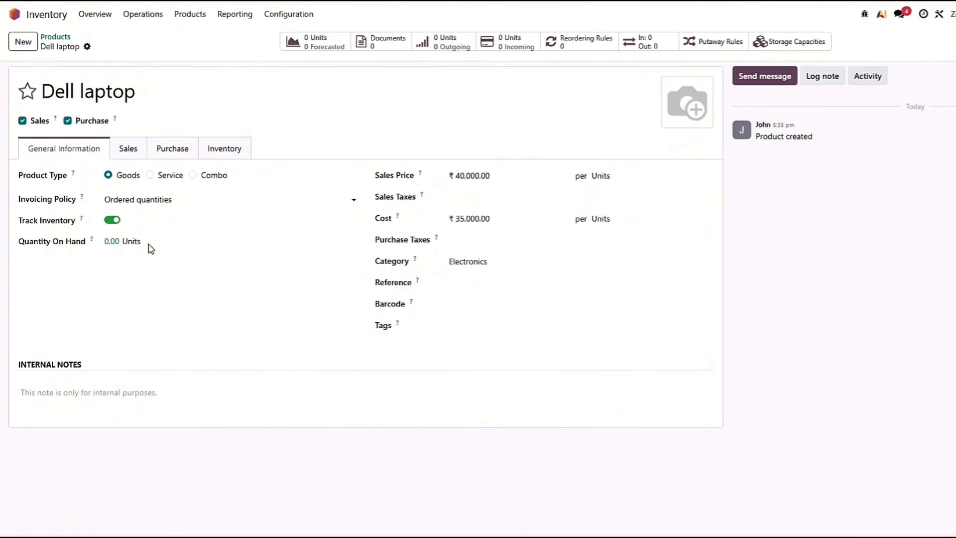
{"action": "left_click", "coordinate": [112, 243]}
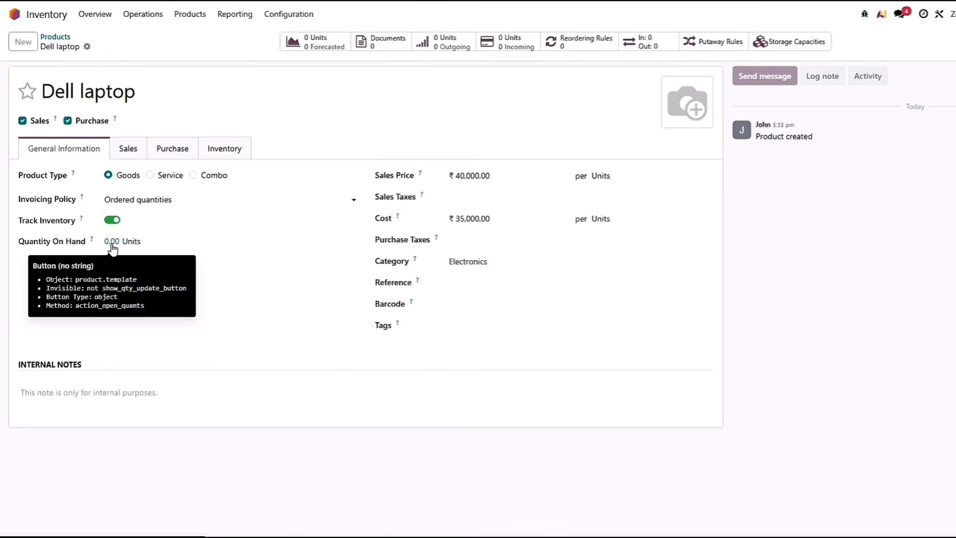
{"action": "left_click", "coordinate": [21, 45]}
{"action": "left_click", "coordinate": [90, 95]}
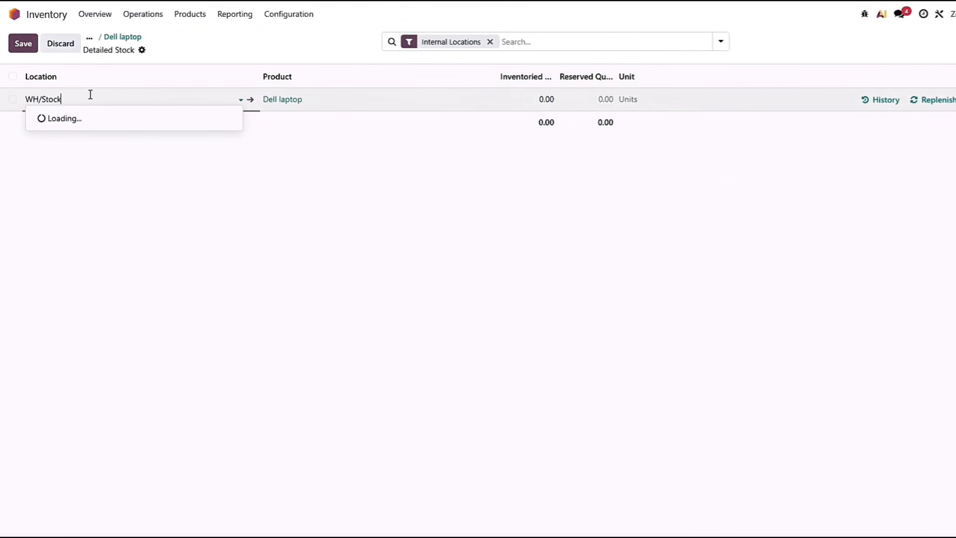
{"action": "left_click", "coordinate": [98, 152]}
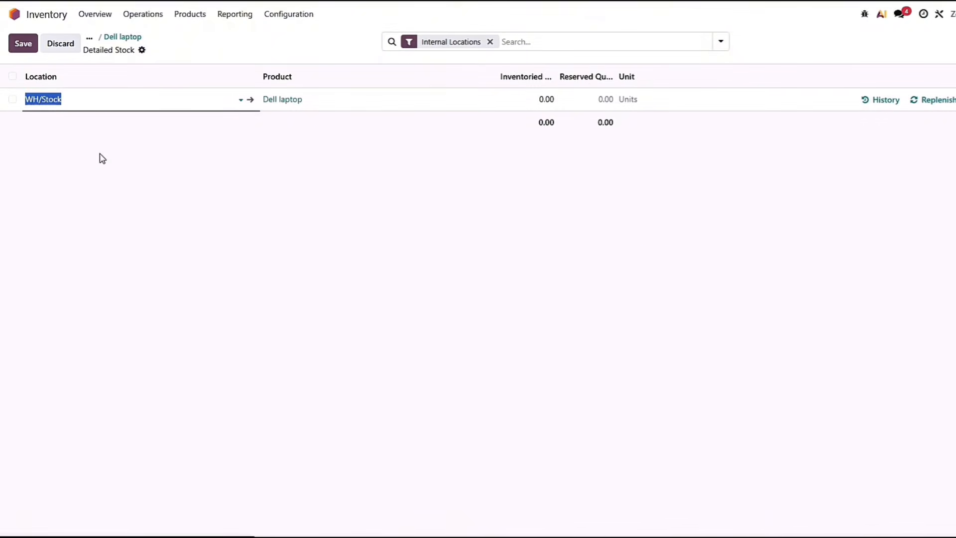
Set the inventoried quantity of the Dell laptop in Rack A to 20 units and save the line
{"action": "left_click", "coordinate": [549, 98]}
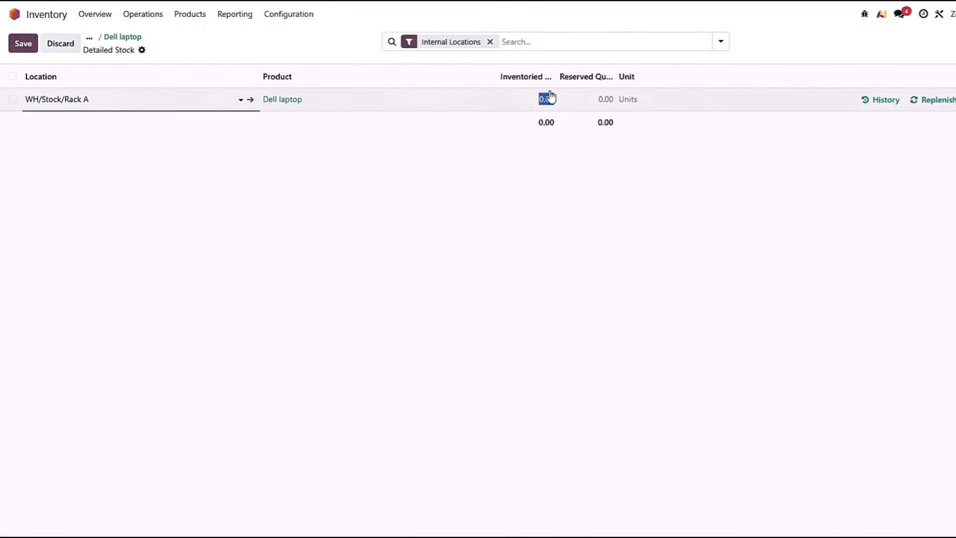
{"action": "key", "text": "BackSpace"}
{"action": "type", "text": "20"}
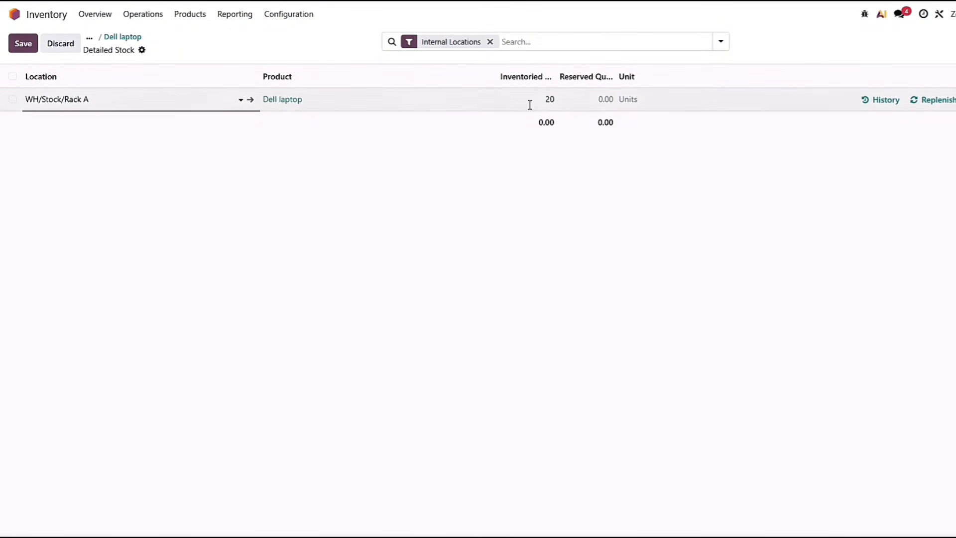
{"action": "left_click", "coordinate": [29, 45]}
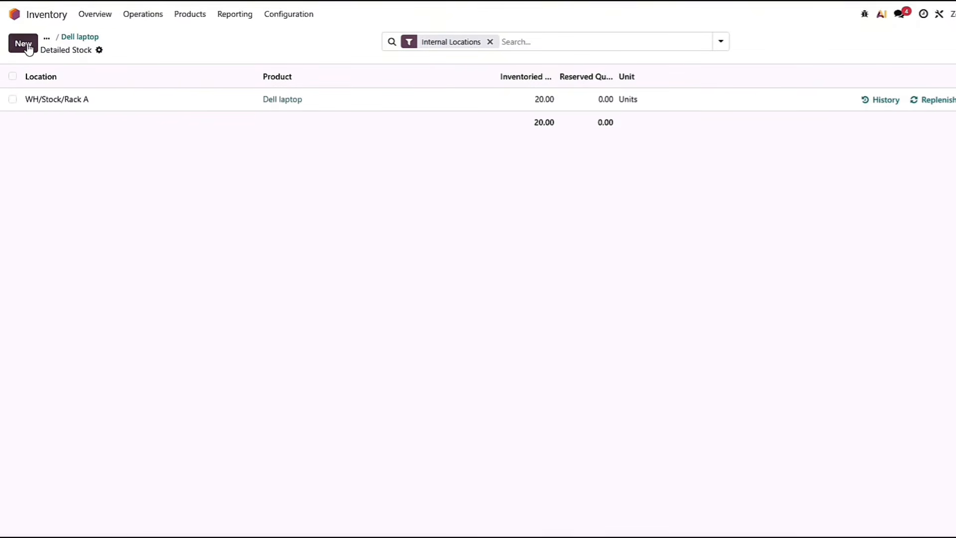
Return to the products list and reopen the Dell laptop to check its updated quantity on hand
{"action": "left_click", "coordinate": [190, 19]}
{"action": "left_click", "coordinate": [195, 36]}
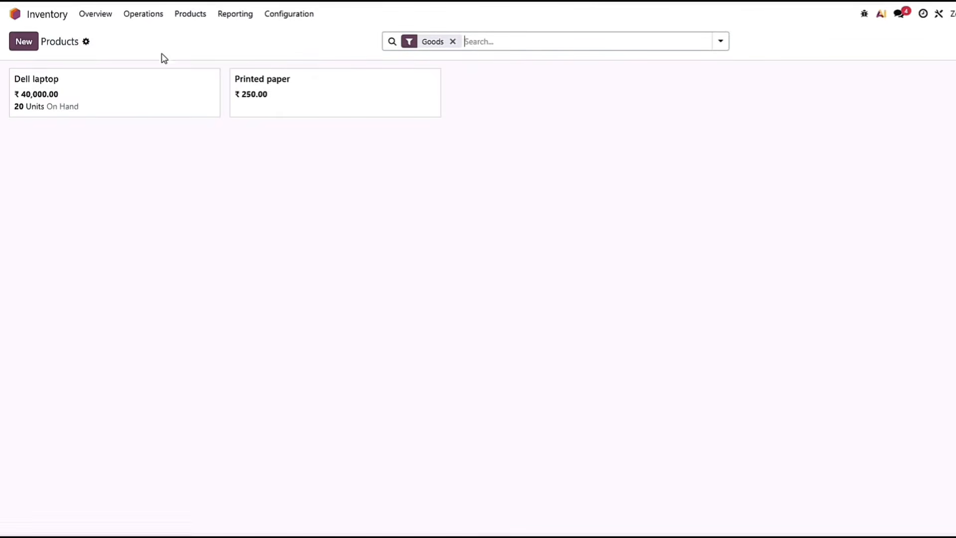
{"action": "left_click", "coordinate": [129, 101]}
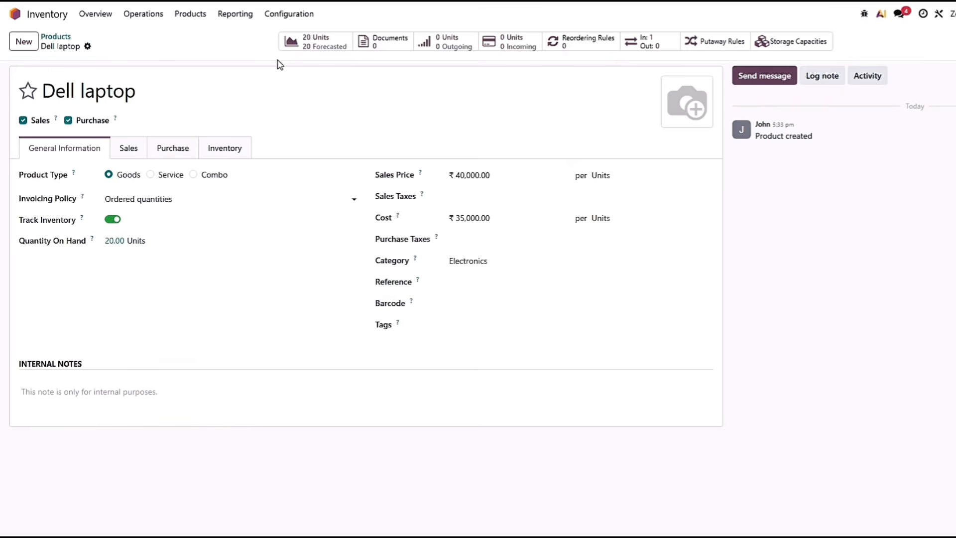
Examine the Dell laptop's stock by location from the Stock report and return to the inventory overview
{"action": "left_click", "coordinate": [241, 20]}
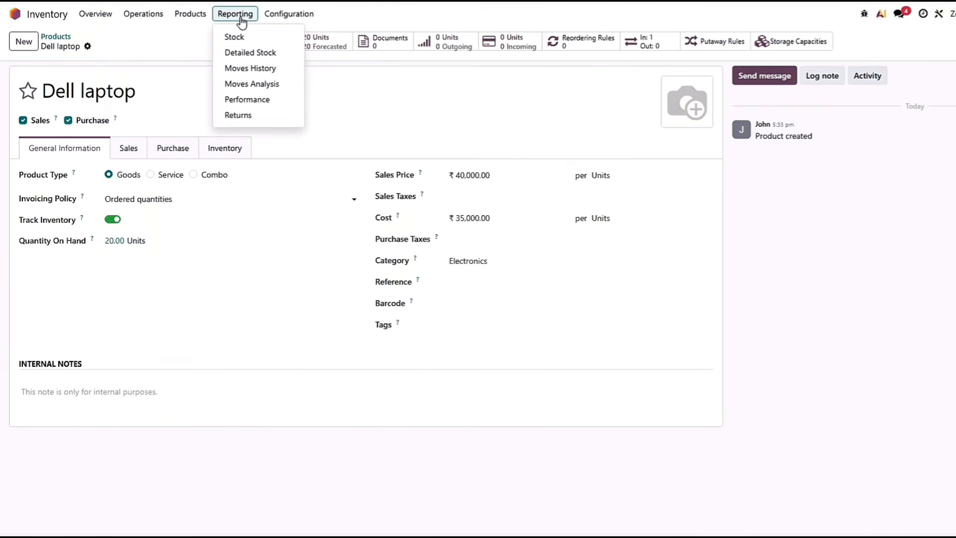
{"action": "left_click", "coordinate": [236, 37]}
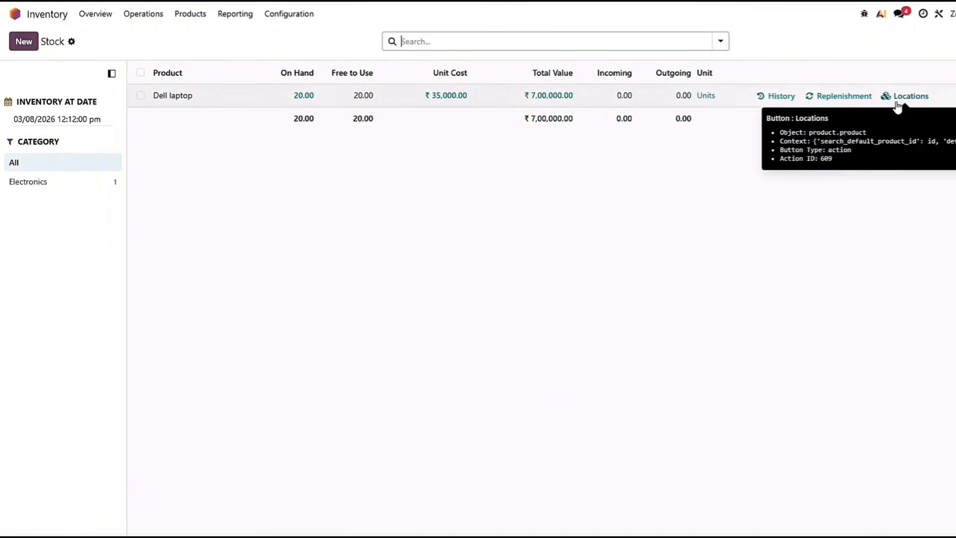
{"action": "left_click", "coordinate": [912, 101]}
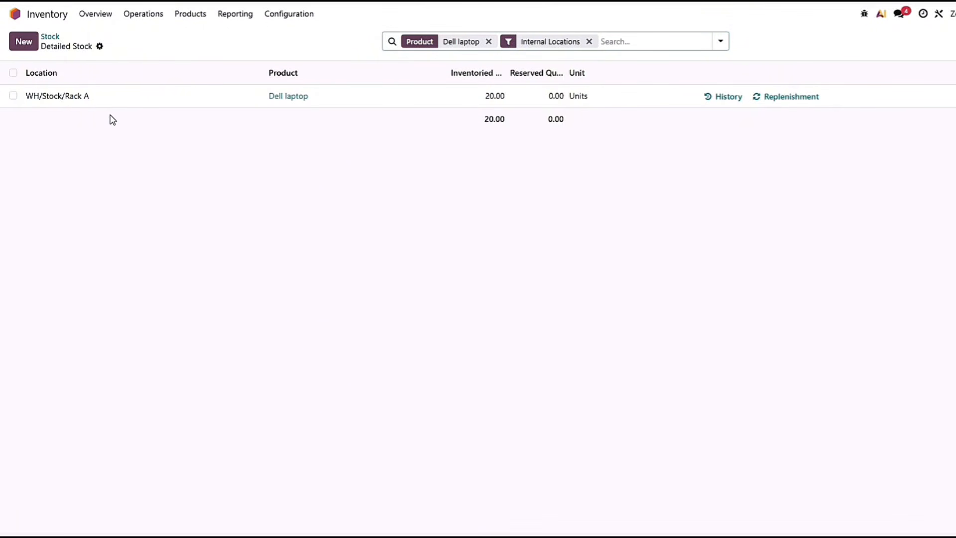
{"action": "left_click", "coordinate": [102, 17]}
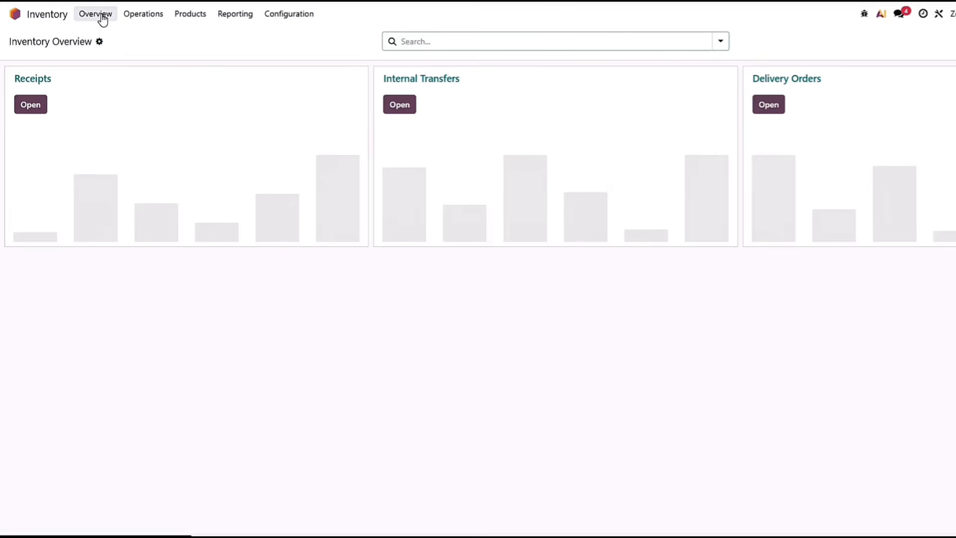